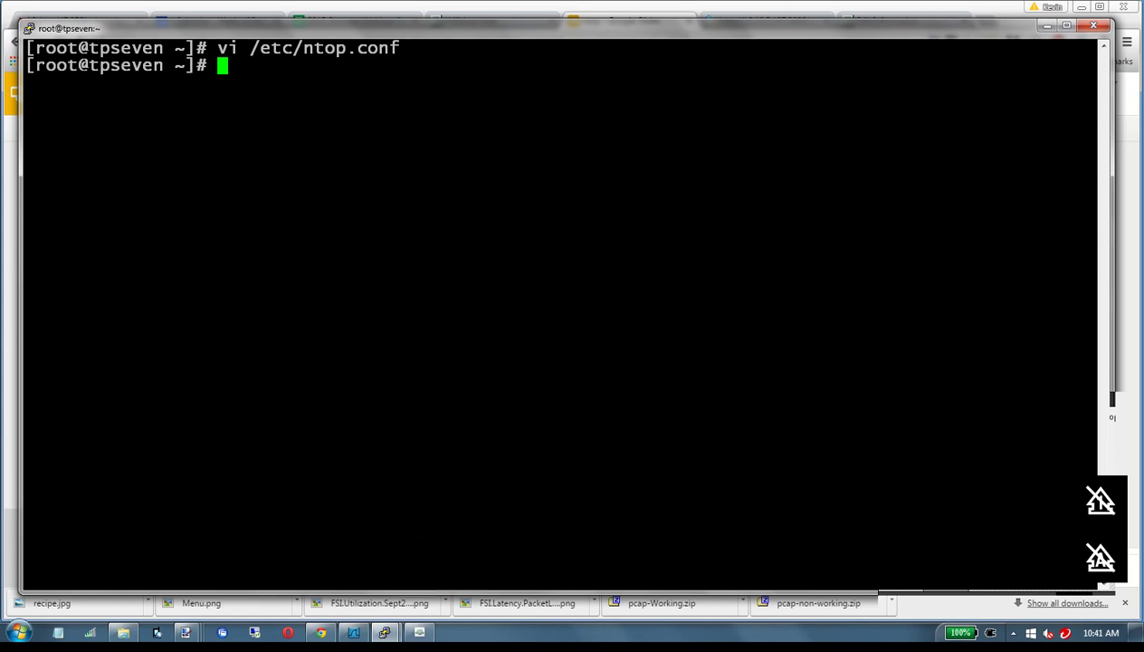
# Open /etc/ntop.conf in vi and go to the local-subnets, ipv4 and numeric-ip-addresses options near the file's end
pyautogui.write('vi /etc/ntop.conf')
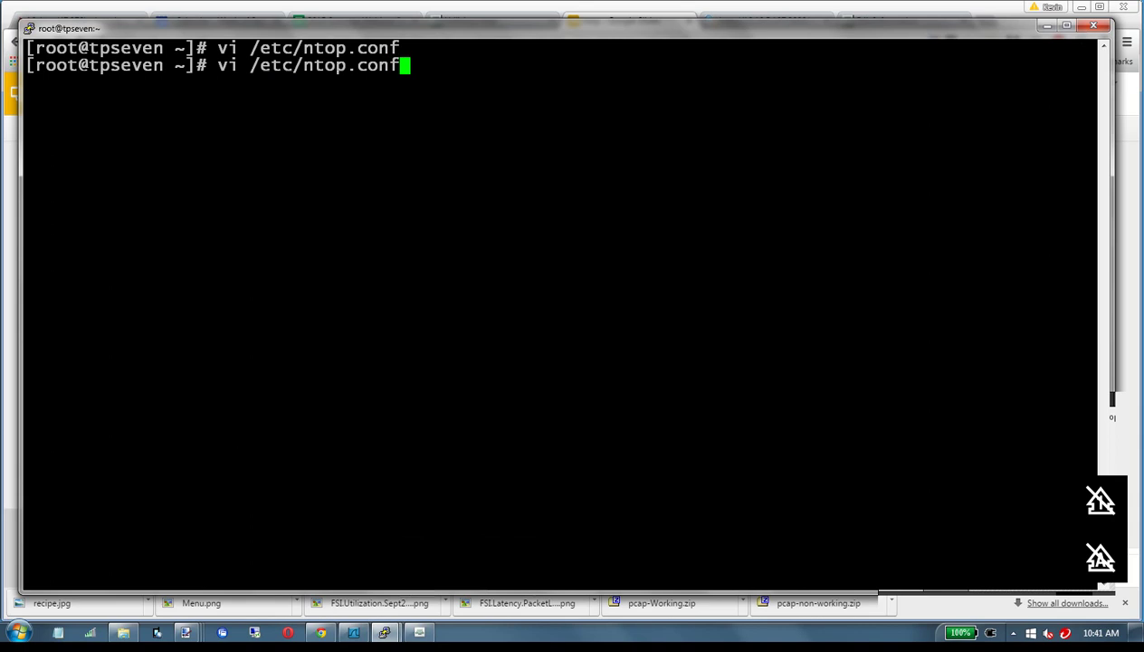
pyautogui.press('Return')
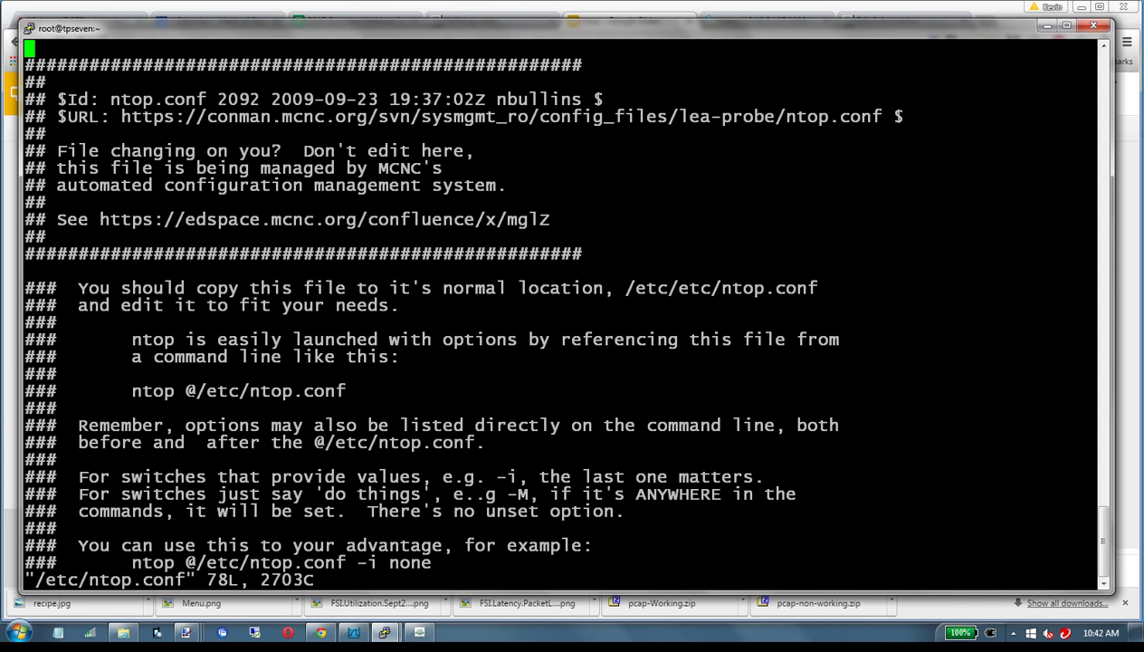
pyautogui.hotkey('shift', 'g')
pyautogui.press('Up')
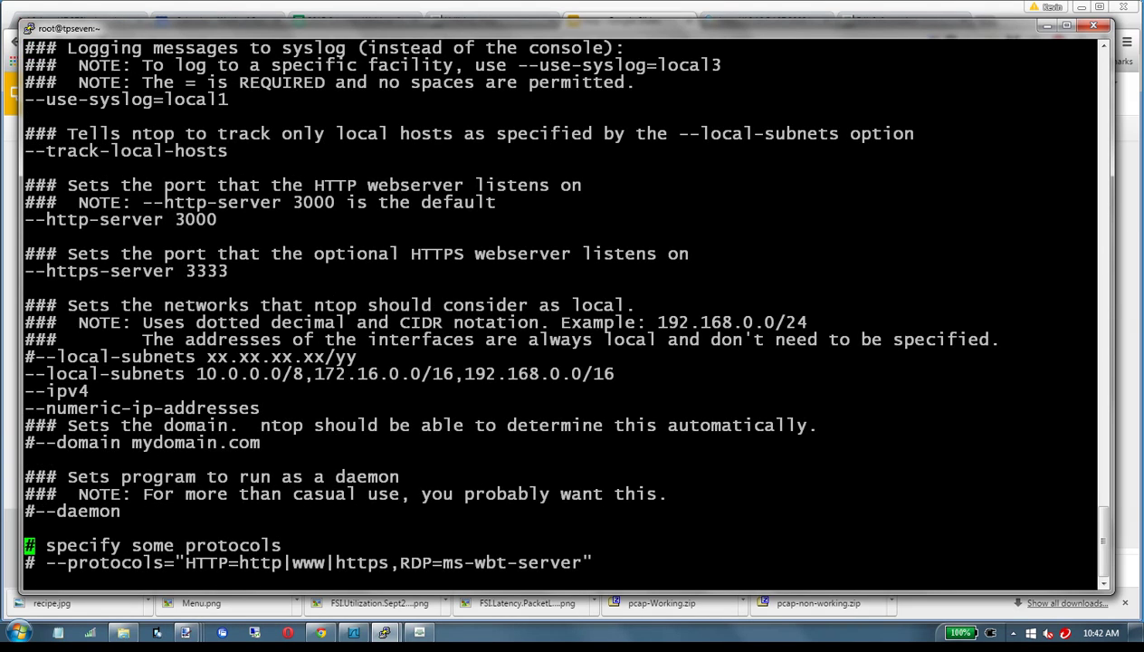
pyautogui.click(29, 373)
pyautogui.press('Right')
pyautogui.press('Right')
pyautogui.moveTo(1090, 373); pyautogui.dragTo(55, 373)
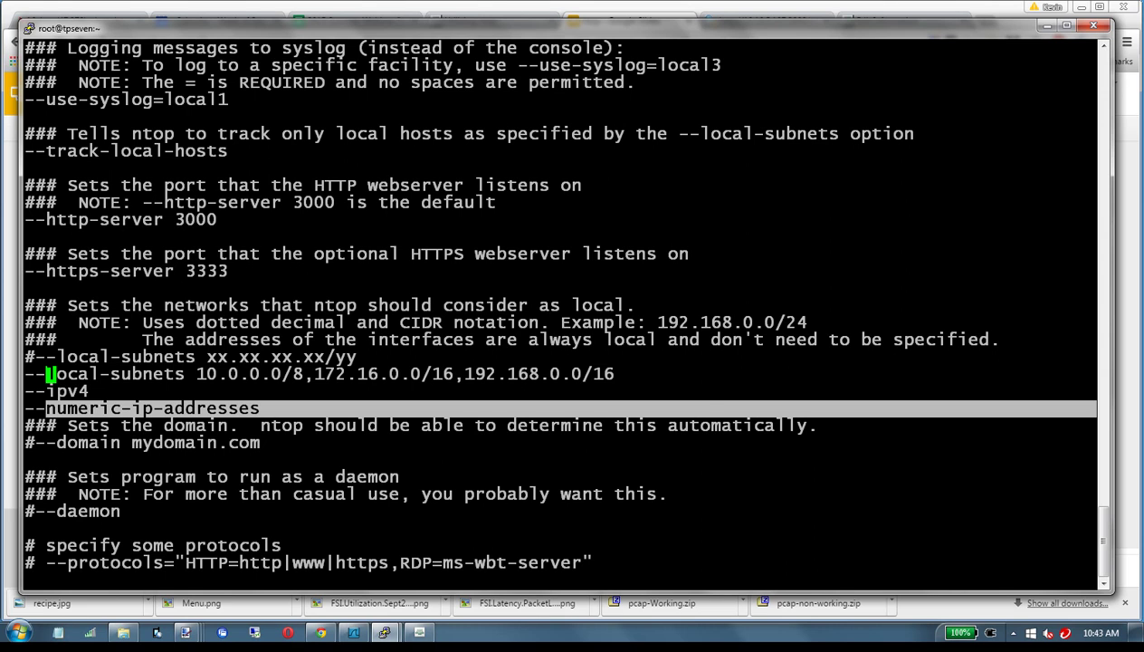
# Look through the remaining options down to the commented protocols line, and quit vi without saving
pyautogui.moveTo(321, 631)
pyautogui.press('Down')
pyautogui.press('Down')
pyautogui.press('Down')
pyautogui.press('Down')
pyautogui.press('Down')
pyautogui.press('Down')
pyautogui.press('Down')
pyautogui.press('Down')
pyautogui.press('Down')
pyautogui.press('Down')
pyautogui.press('Down')
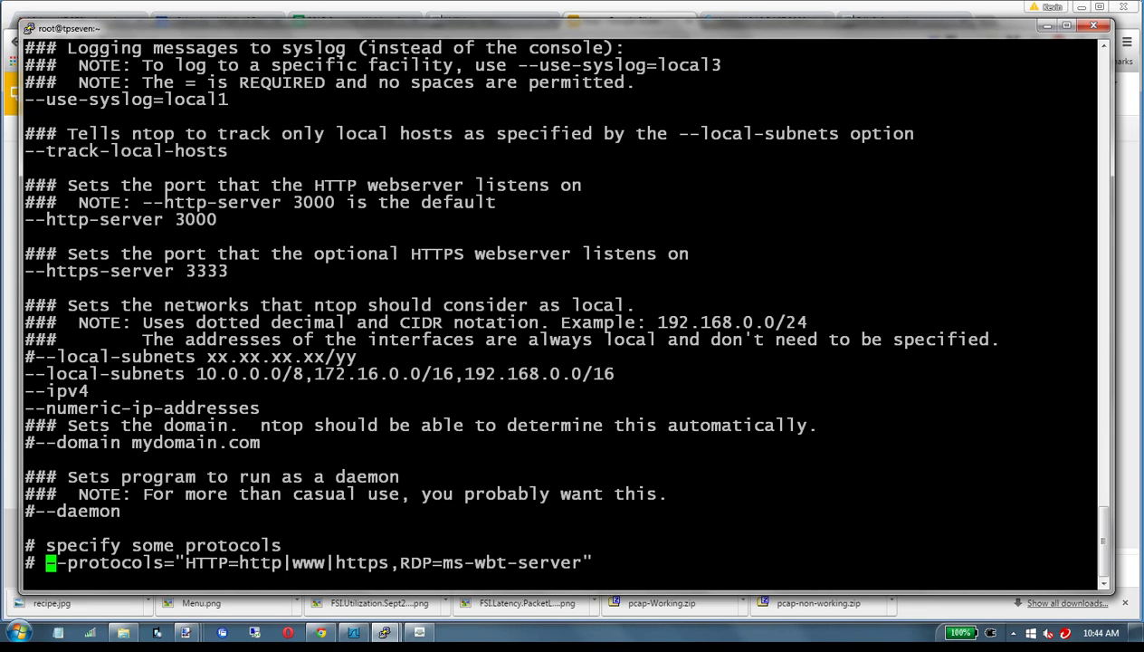
pyautogui.write(':q')
pyautogui.press('Return')
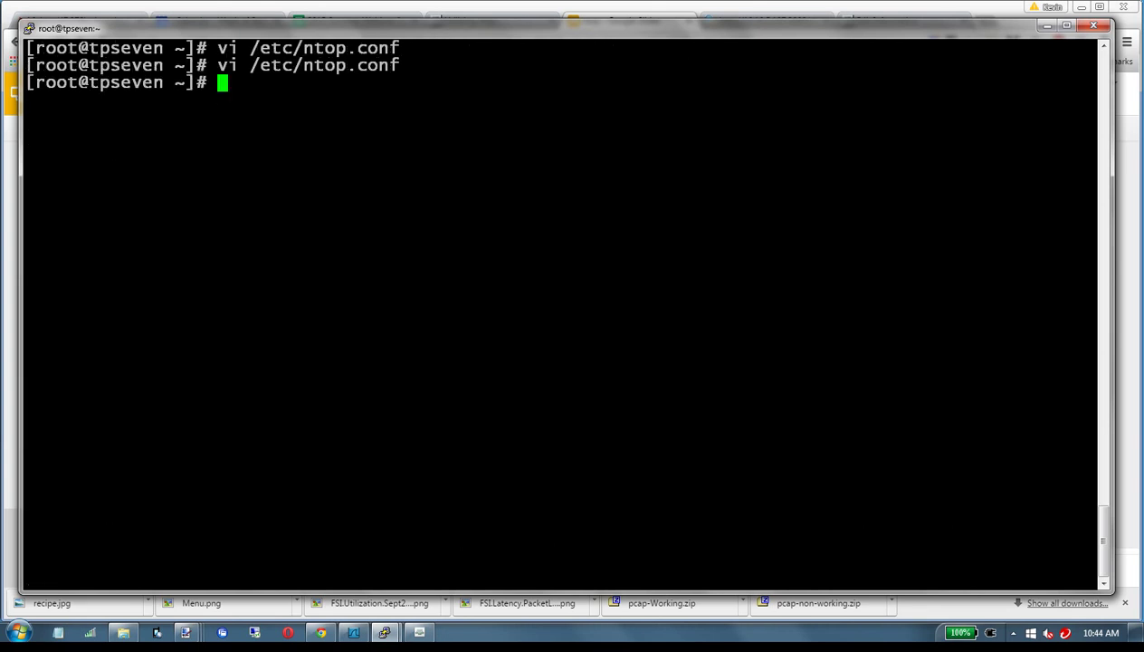
# Start ntop from the shell with its configuration file using "ntop @/etc/ntop.conf"
pyautogui.write('ntop')
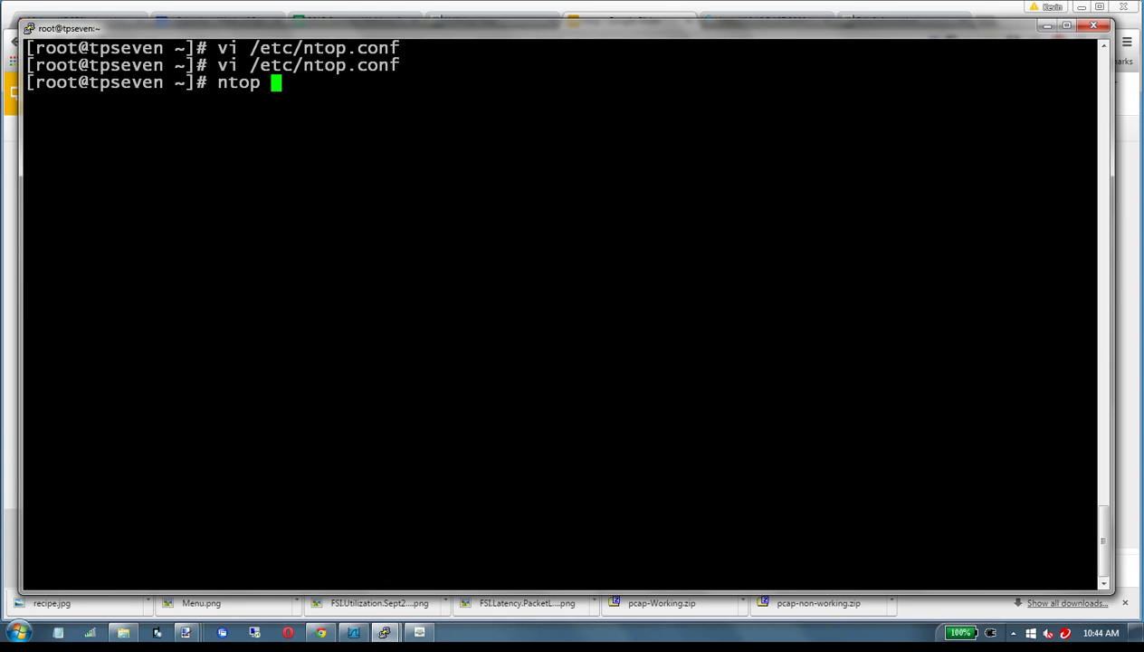
pyautogui.write('@/etc/')
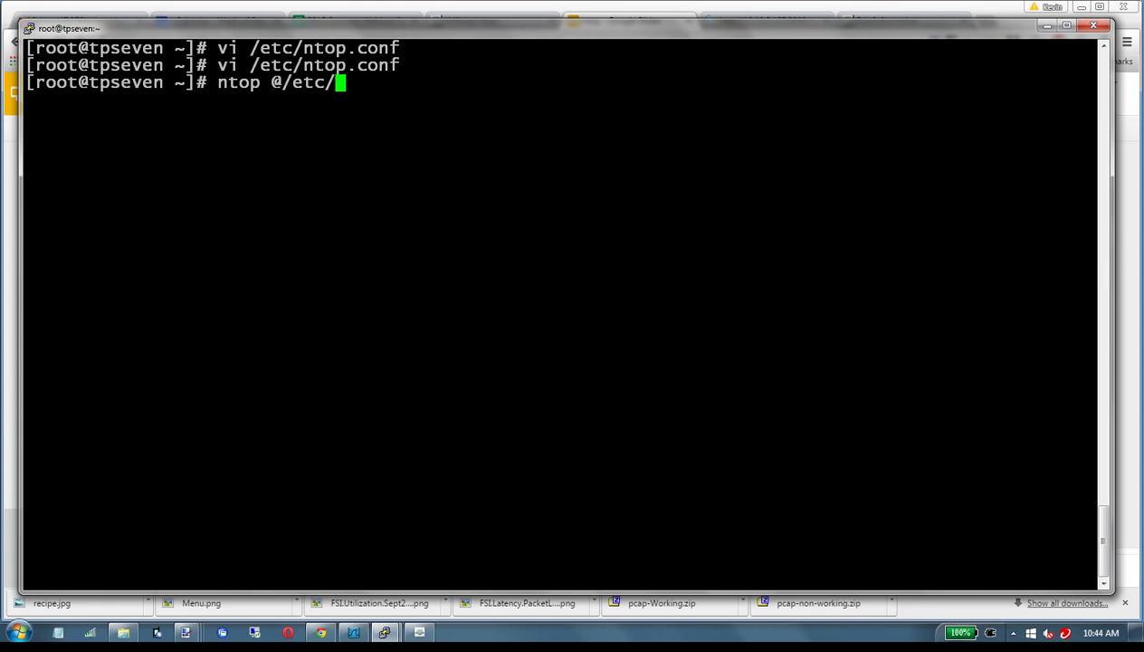
pyautogui.write('ntop.conf')
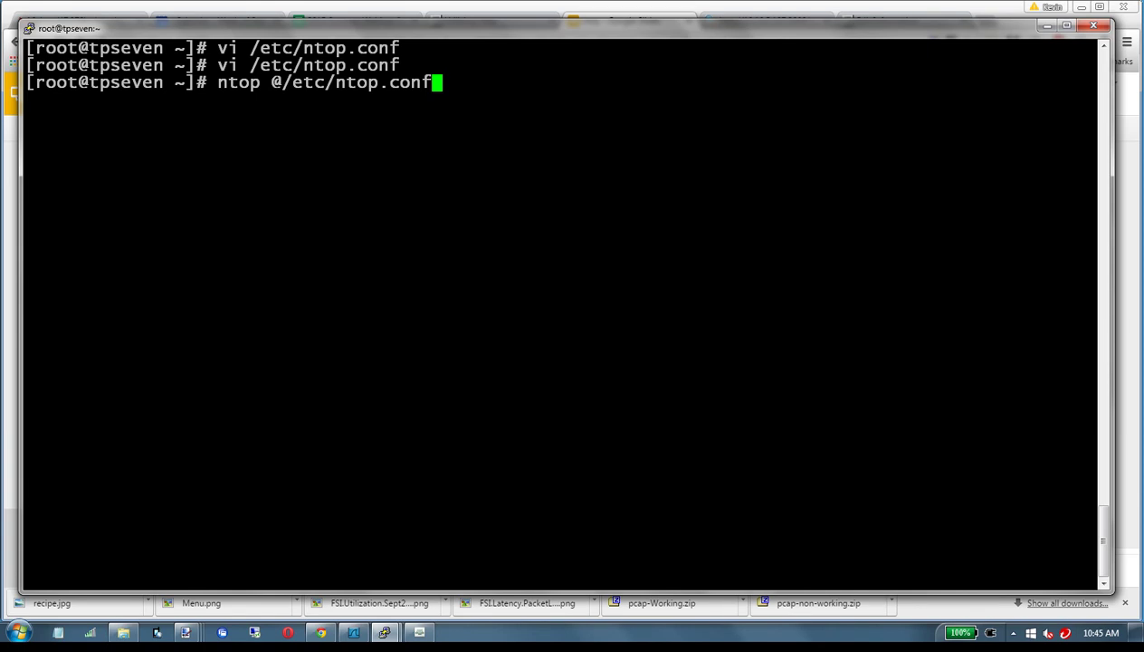
pyautogui.press('Return')
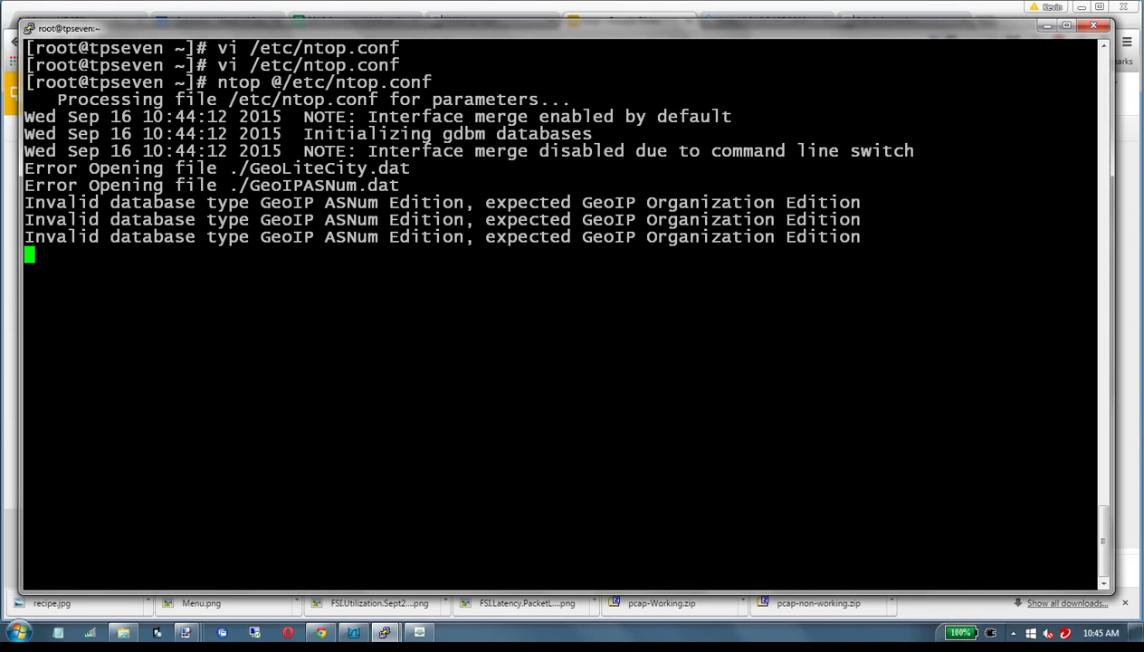
# Switch to Chrome and load the ntop web interface at 10.10.5.107:3000 in the tab showing the failed page
pyautogui.hotkey('alt', 'Tab')
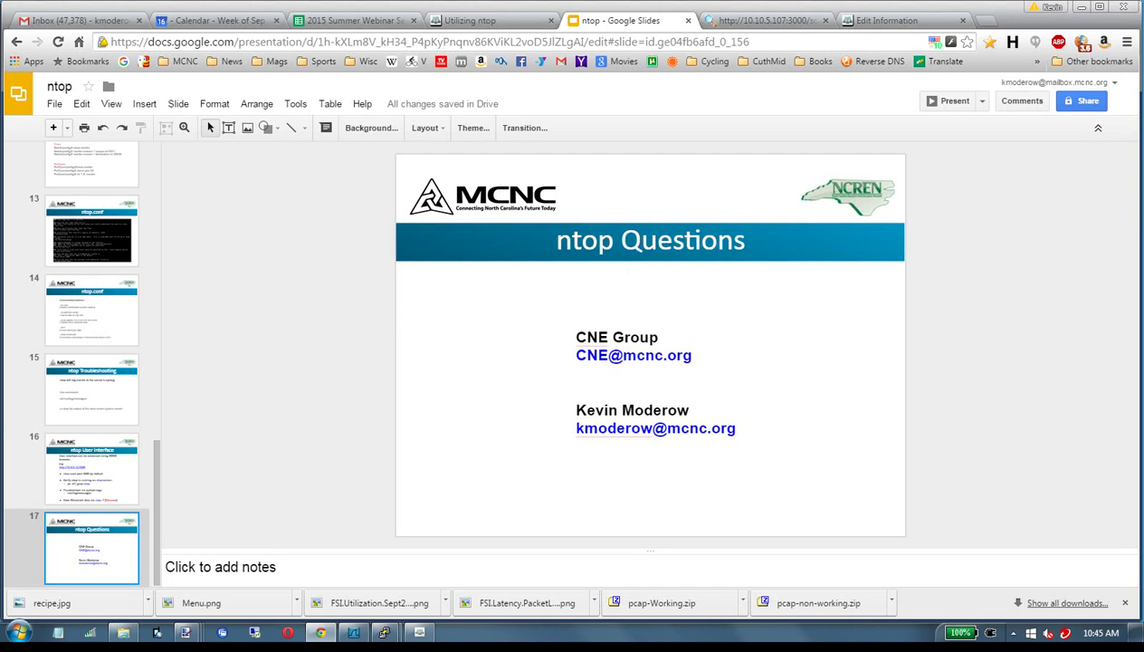
pyautogui.hotkey('ctrl', 'Tab')
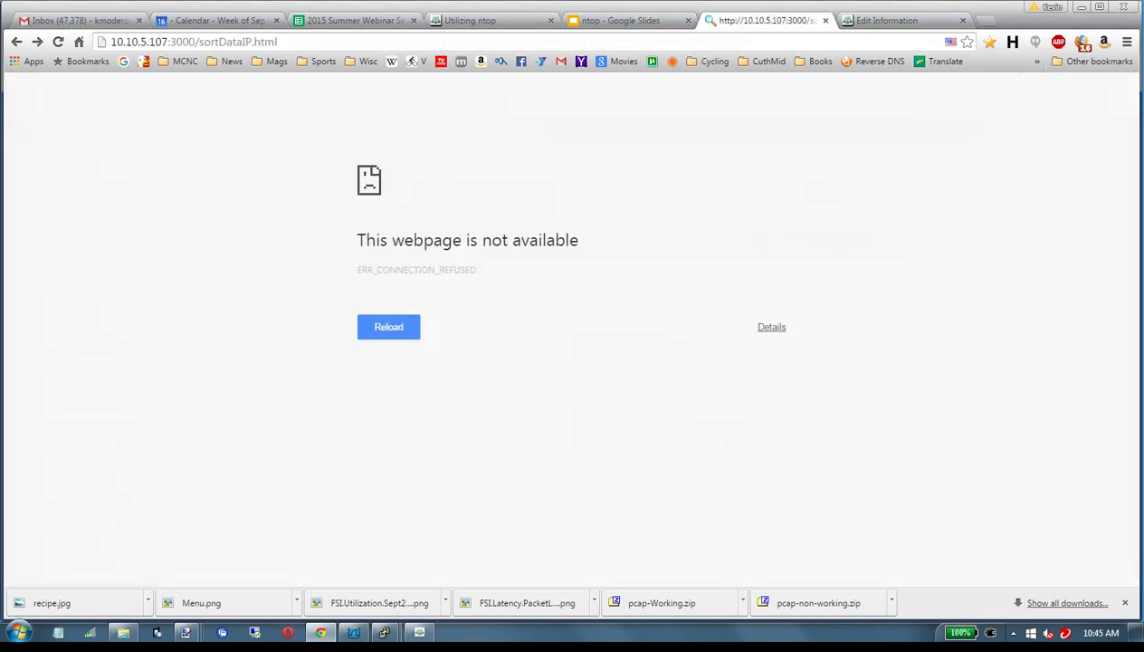
pyautogui.doubleClick(237, 41)
pyautogui.press('BackSpace')
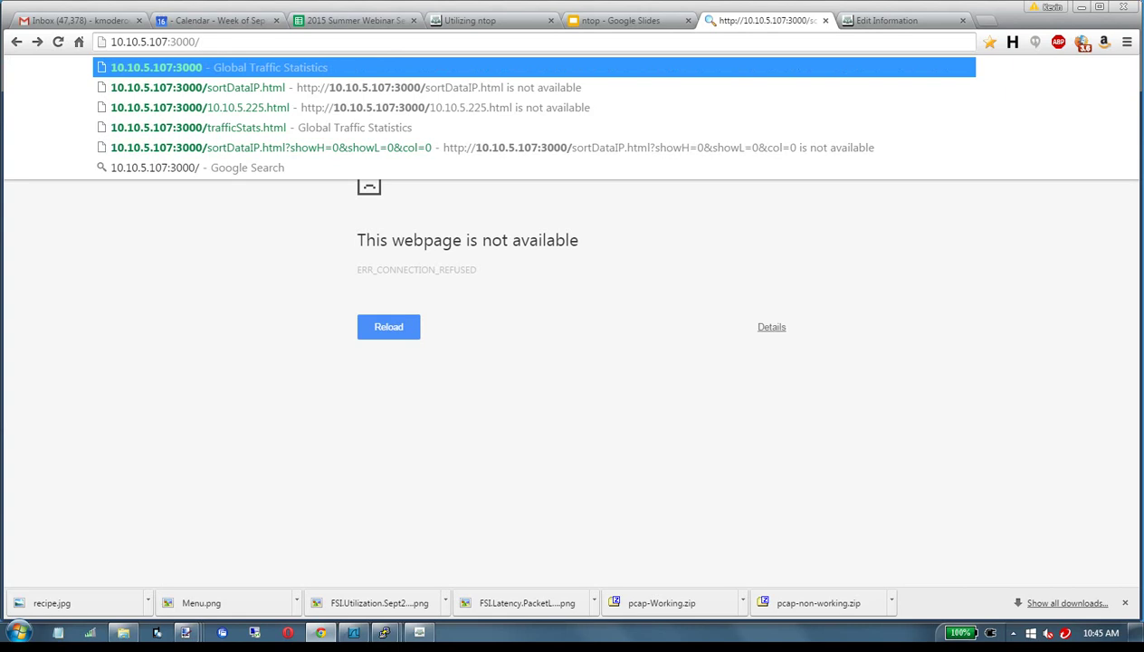
pyautogui.hotkey('shift', 'Left')
pyautogui.hotkey('shift', 'Left')
pyautogui.hotkey('shift', 'Left')
pyautogui.hotkey('shift', 'Left')
pyautogui.hotkey('shift', 'Left')
pyautogui.hotkey('shift', 'Left')
pyautogui.click(199, 41)
pyautogui.press('Return')
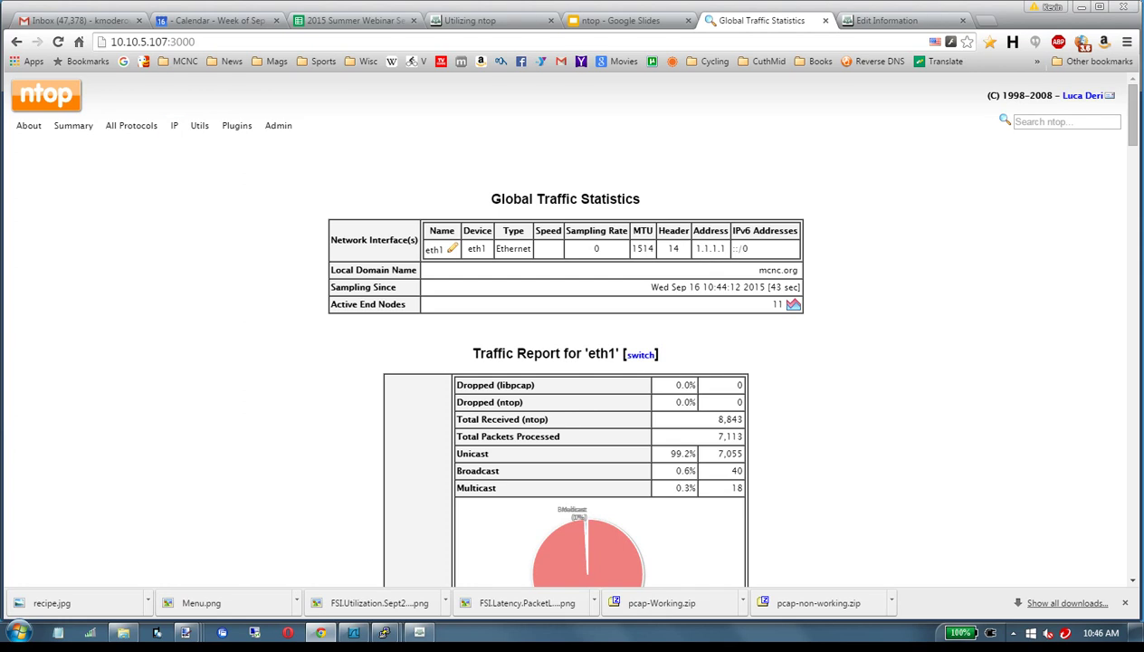
# Show the IP traffic summary for all hosts in ntop
pyautogui.click(174, 125)
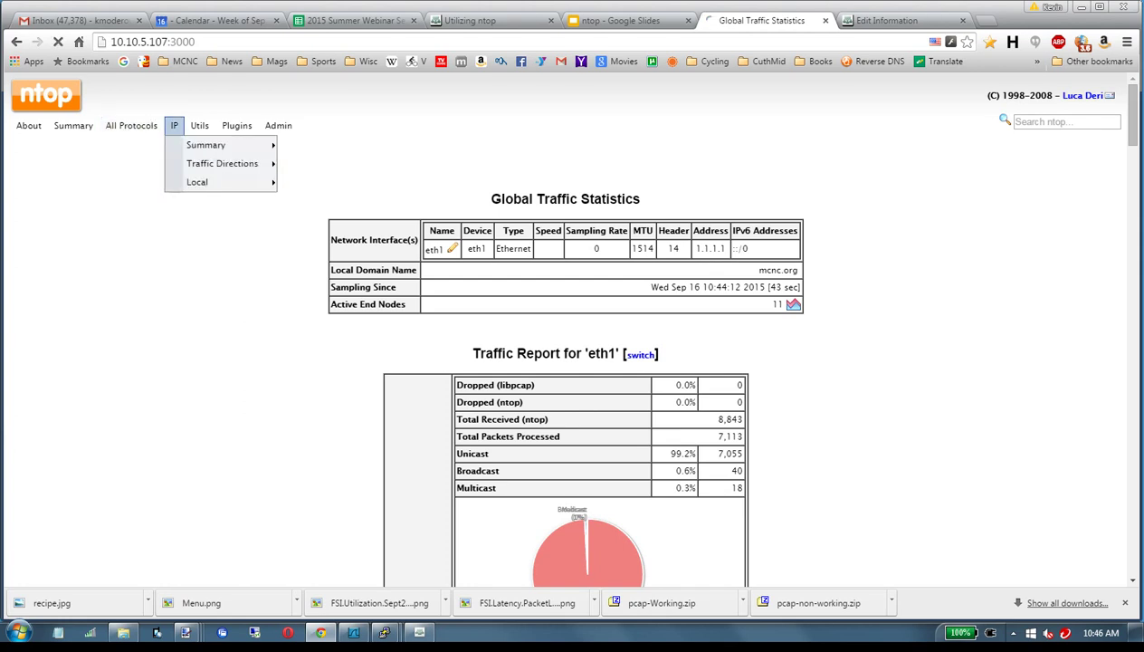
pyautogui.moveTo(217, 145)
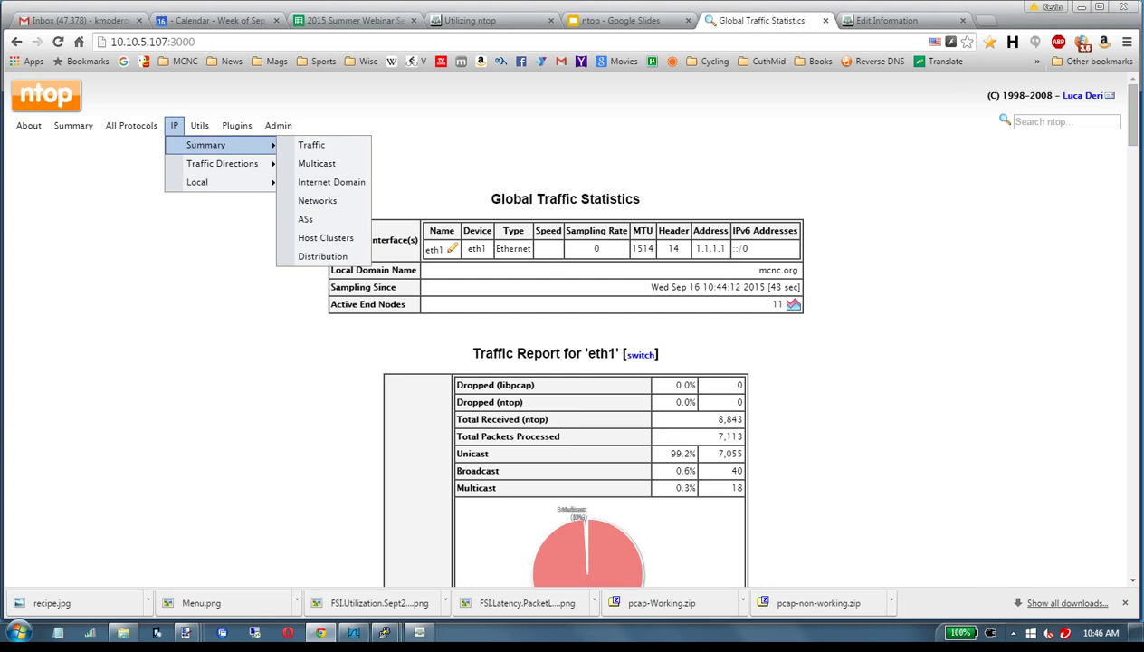
pyautogui.click(311, 145)
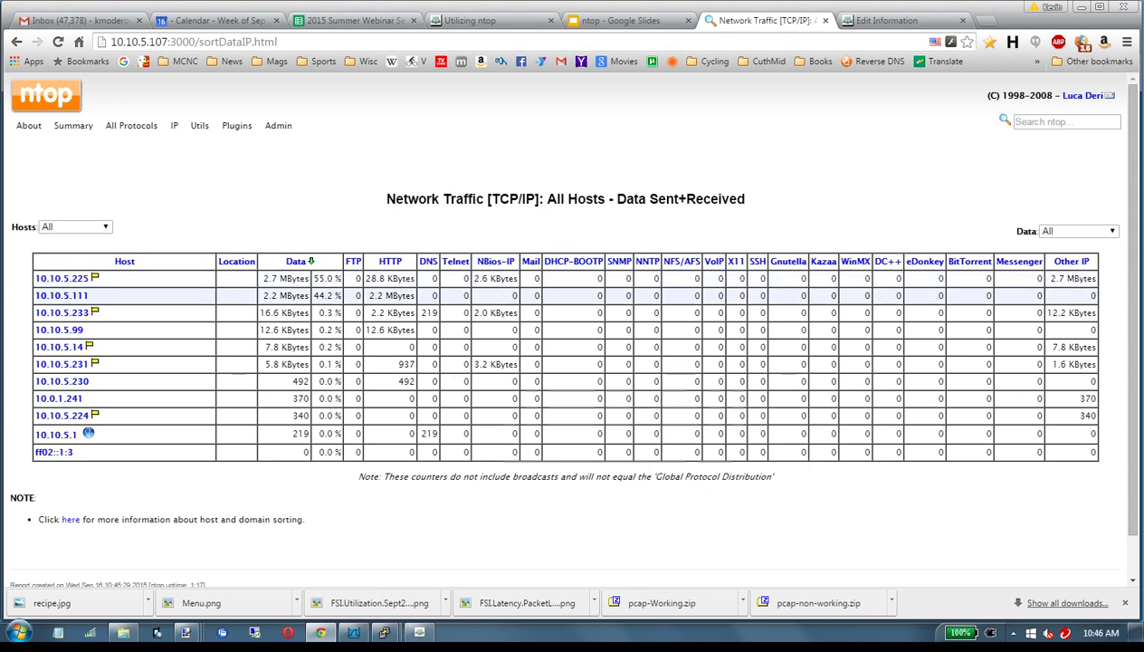
# Review the hosts in the network traffic table and open the details page of host 10.10.5.225
pyautogui.moveTo(36, 346); pyautogui.dragTo(87, 364)
pyautogui.click(88, 434)
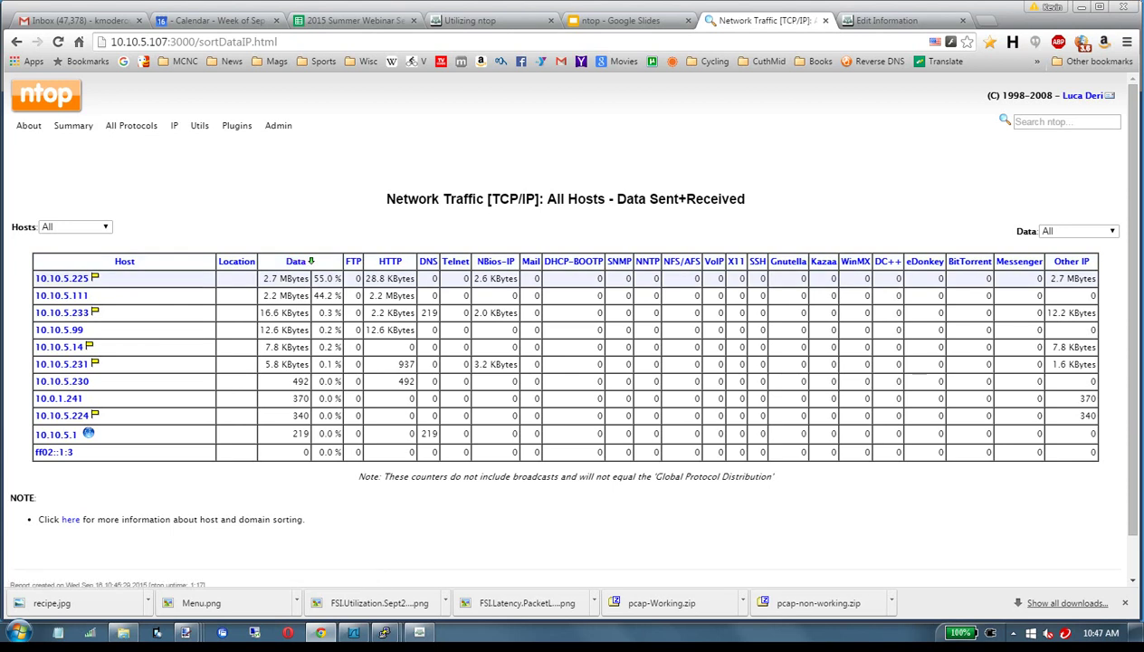
pyautogui.moveTo(88, 278); pyautogui.dragTo(35, 278)
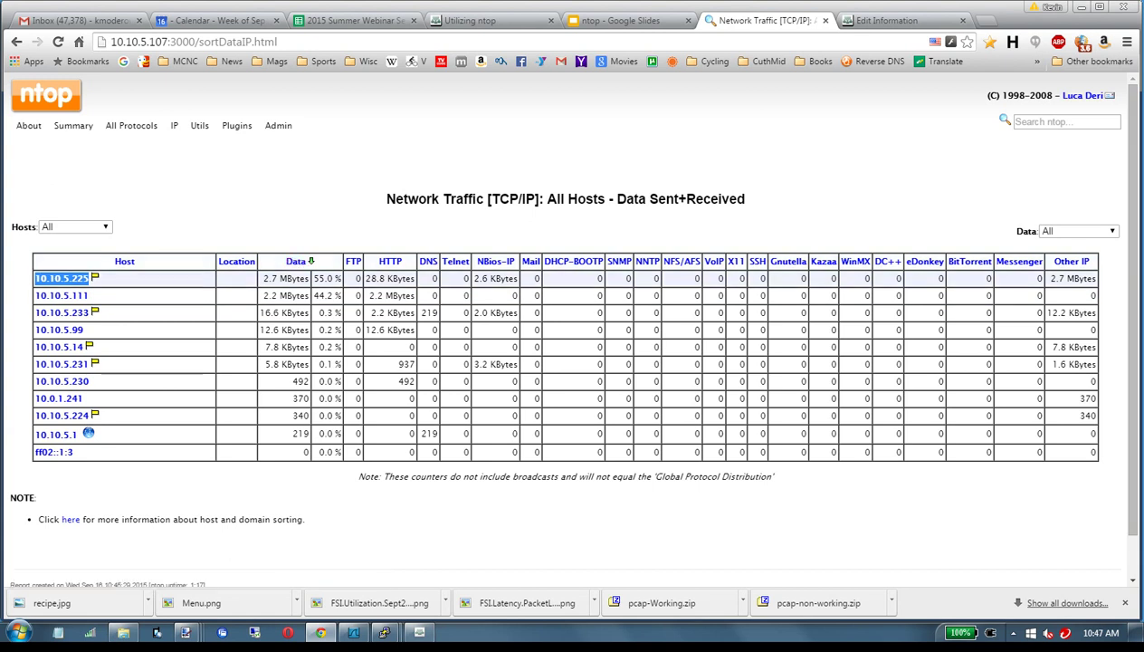
pyautogui.moveTo(262, 277); pyautogui.dragTo(339, 278)
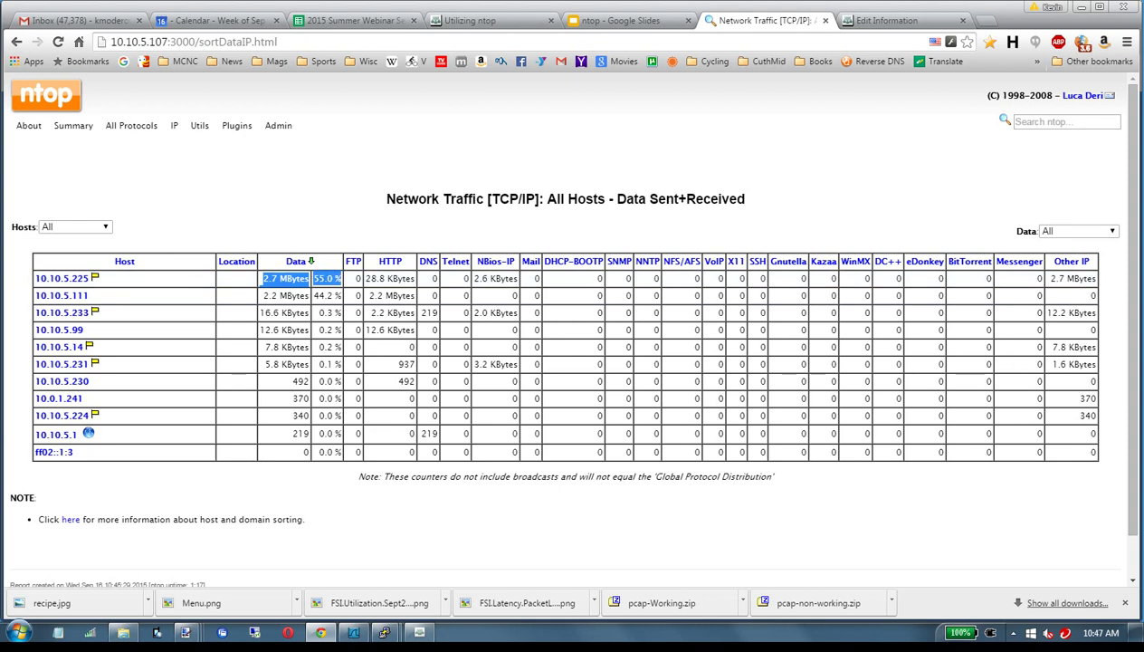
pyautogui.click(61, 278)
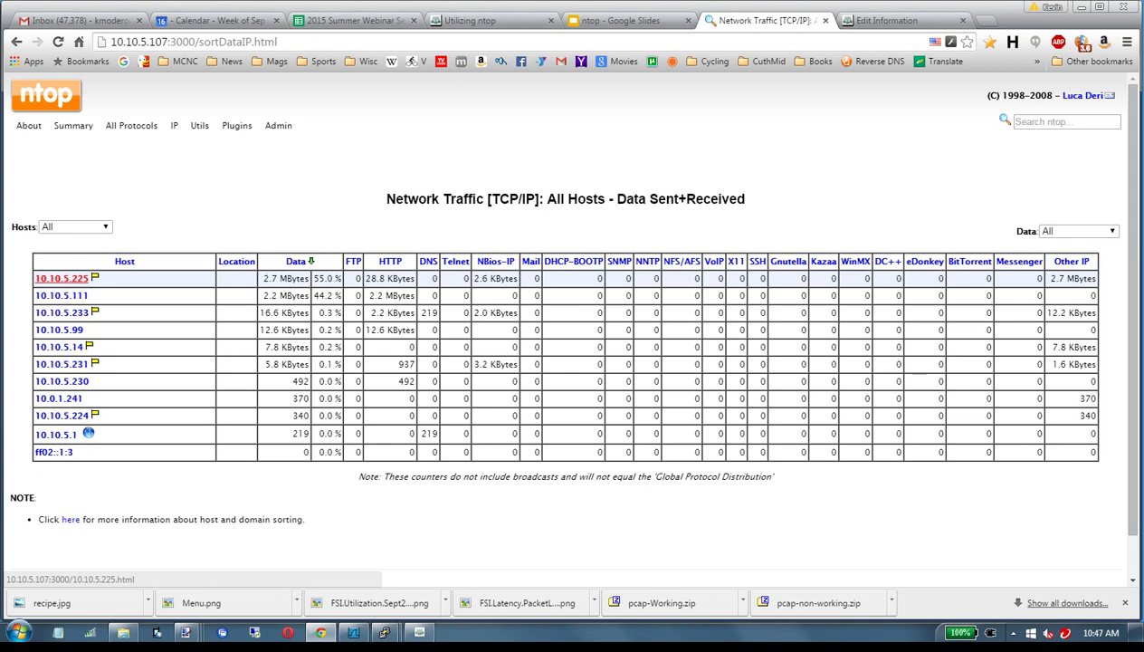
pyautogui.click(62, 278)
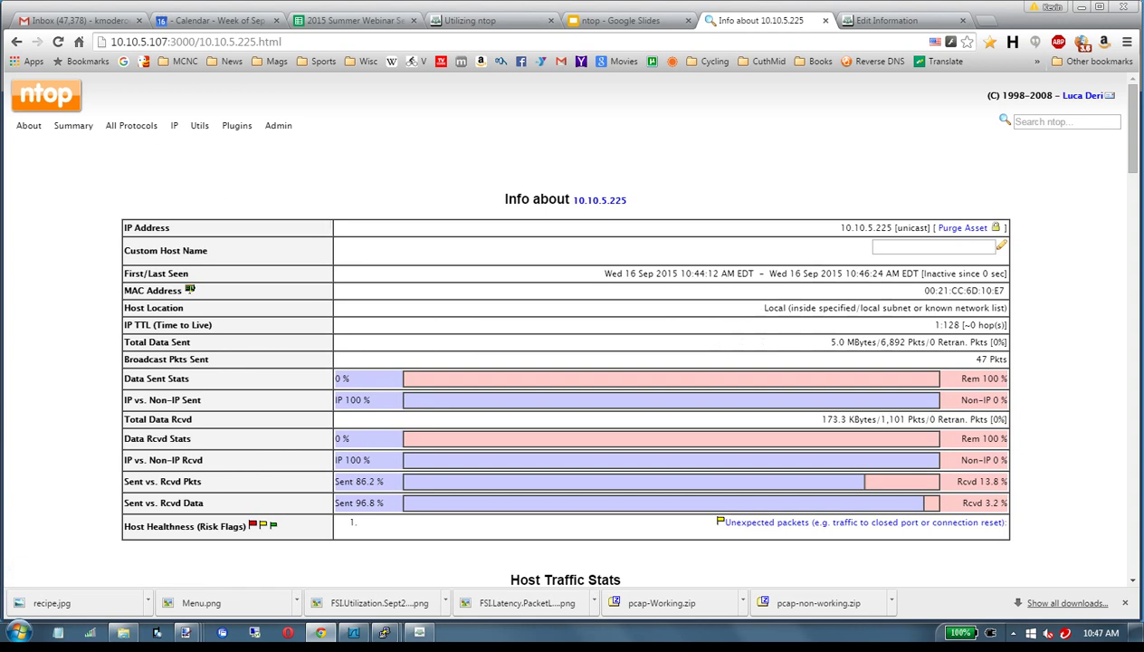
# Examine the host's hourly traffic stats, packet statistics, protocol distribution and ICMP traffic
pyautogui.scroll(-1, 566, 362)
pyautogui.scroll(-2, 566, 362)
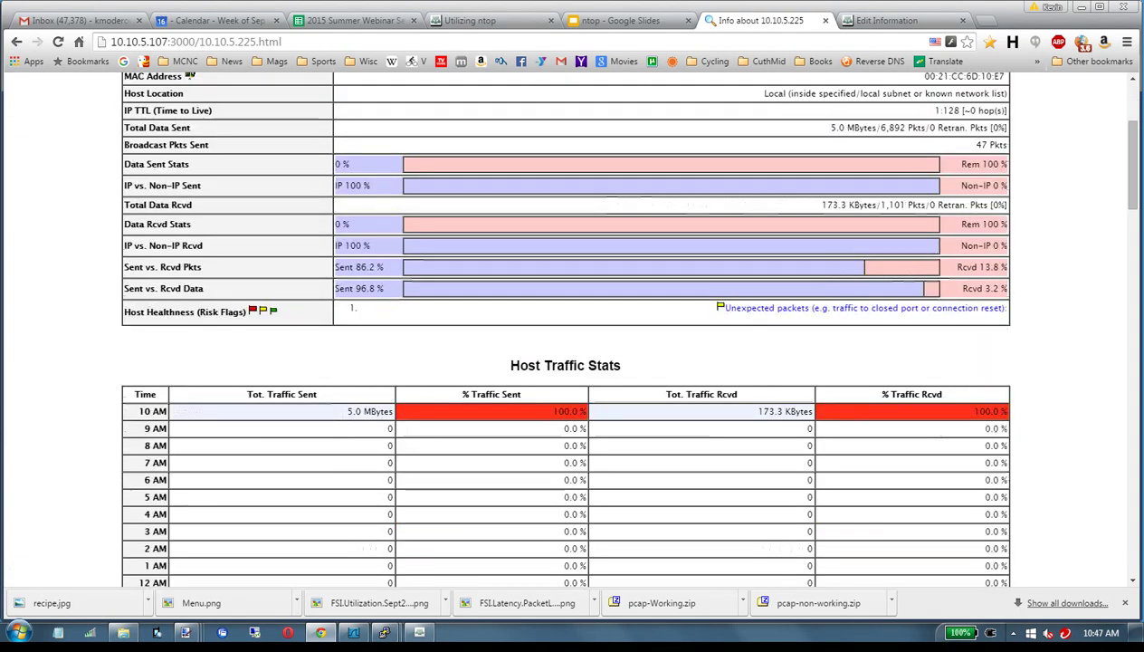
pyautogui.moveTo(138, 411); pyautogui.dragTo(159, 411)
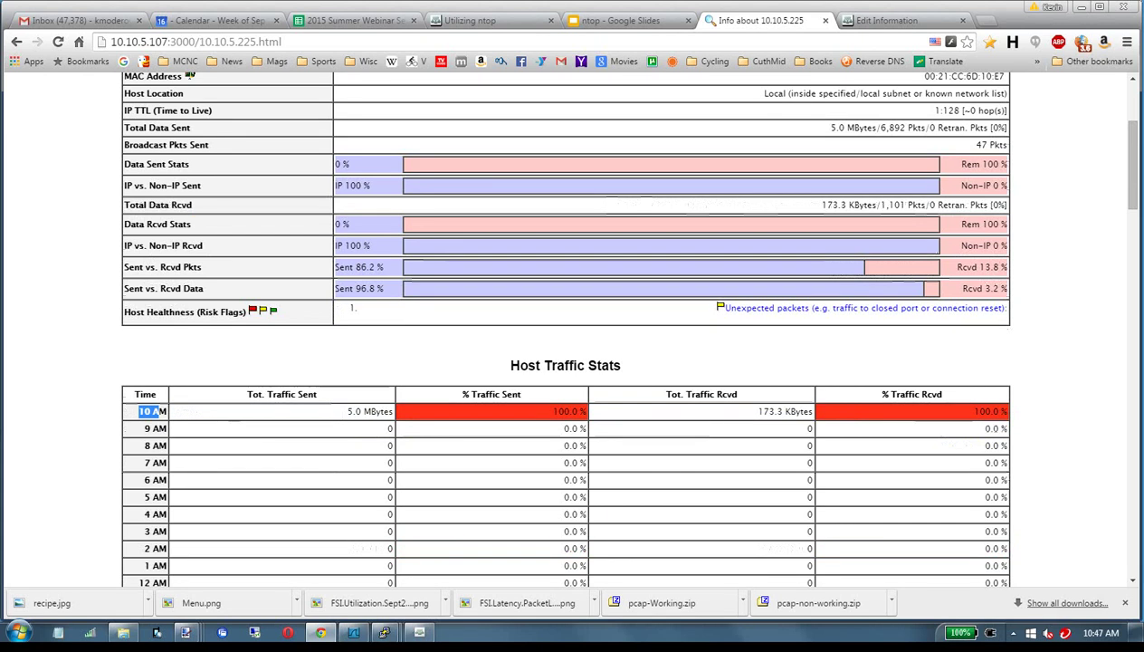
pyautogui.scroll(-5, 566, 326)
pyautogui.scroll(-6, 566, 325)
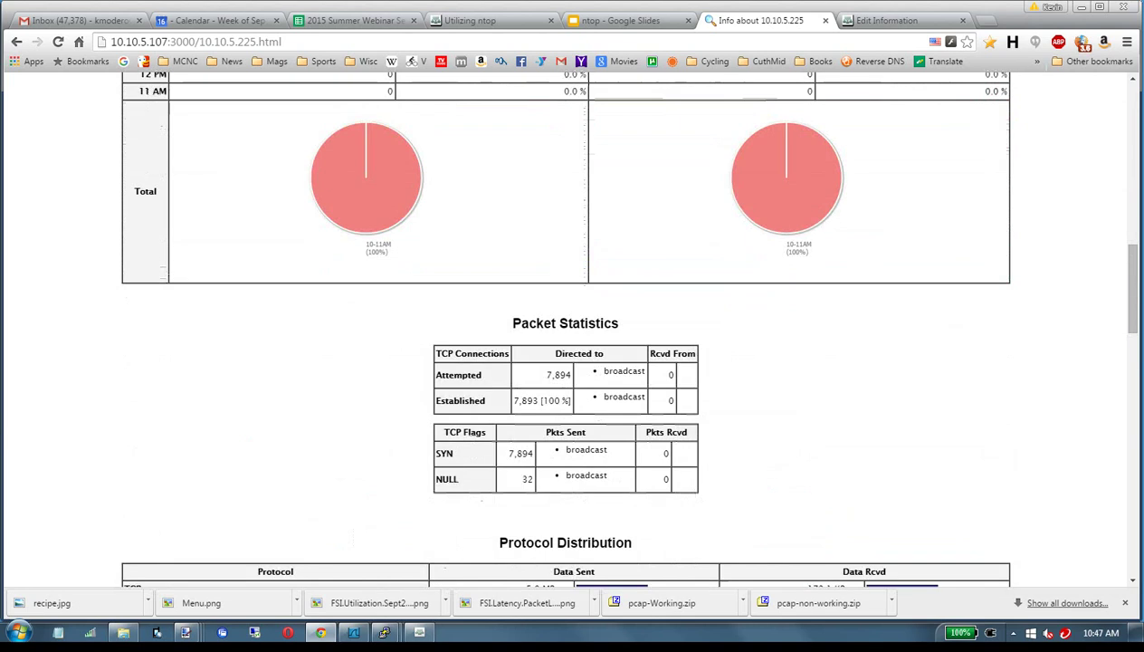
pyautogui.scroll(-1, 331, 528)
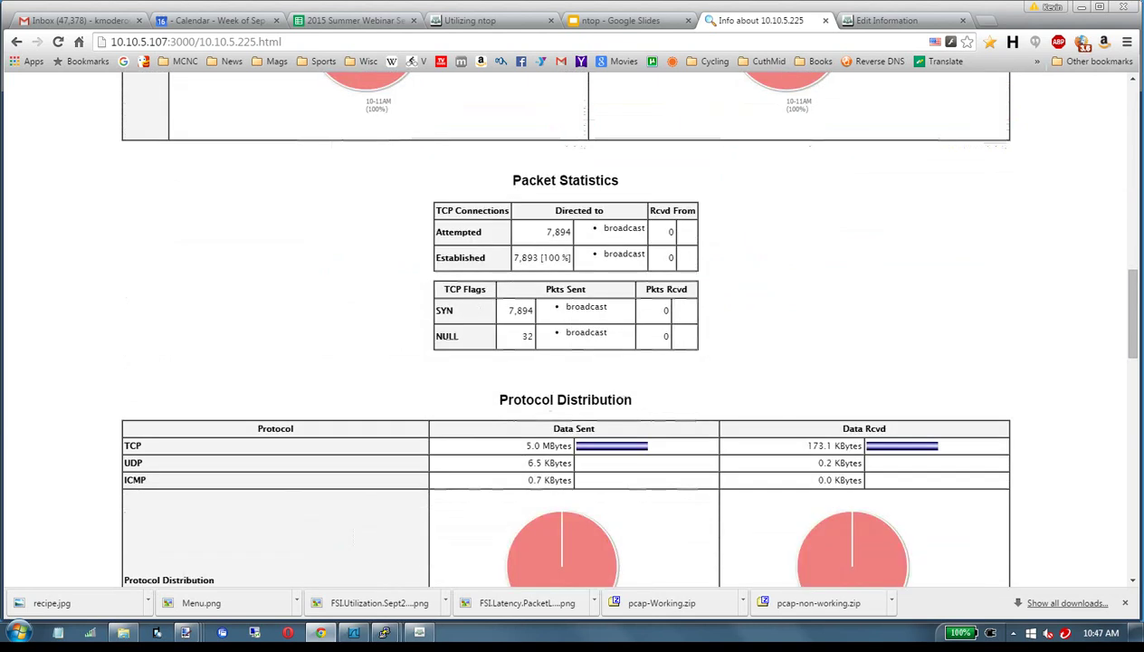
pyautogui.scroll(-1, 331, 527)
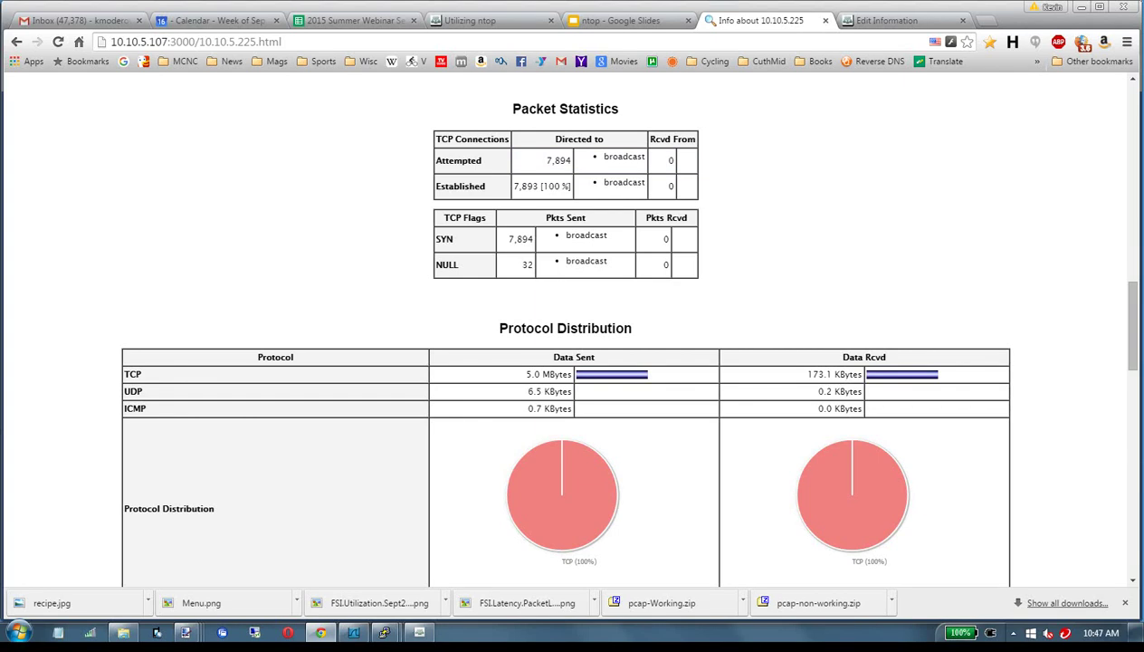
pyautogui.scroll(-4, 565, 326)
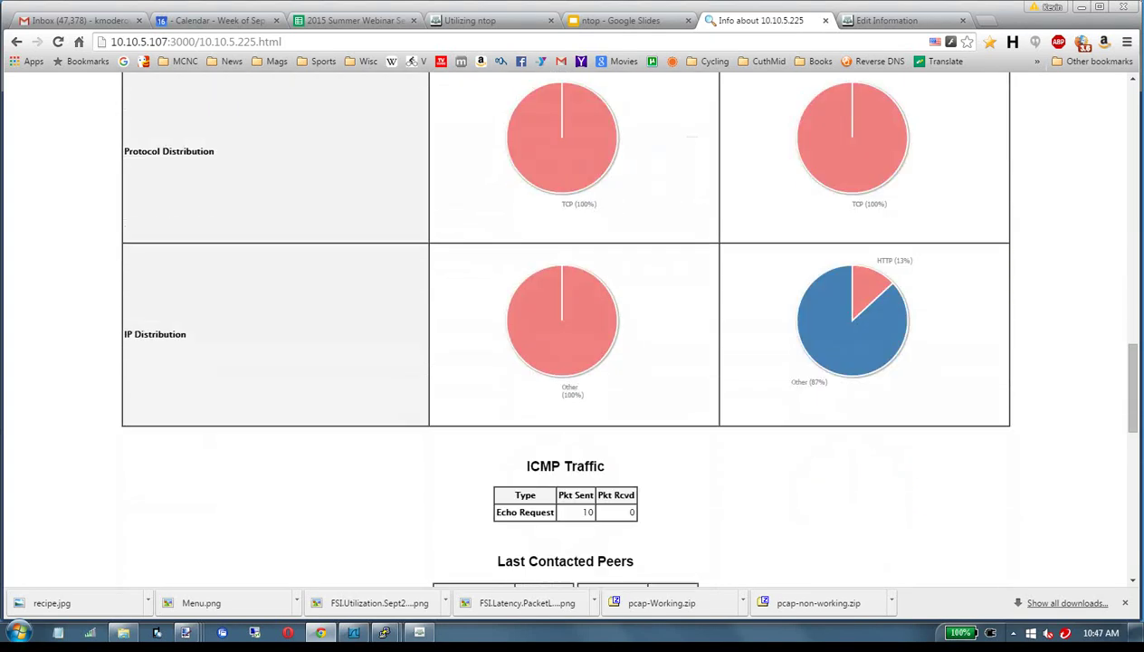
pyautogui.scroll(-2, 564, 326)
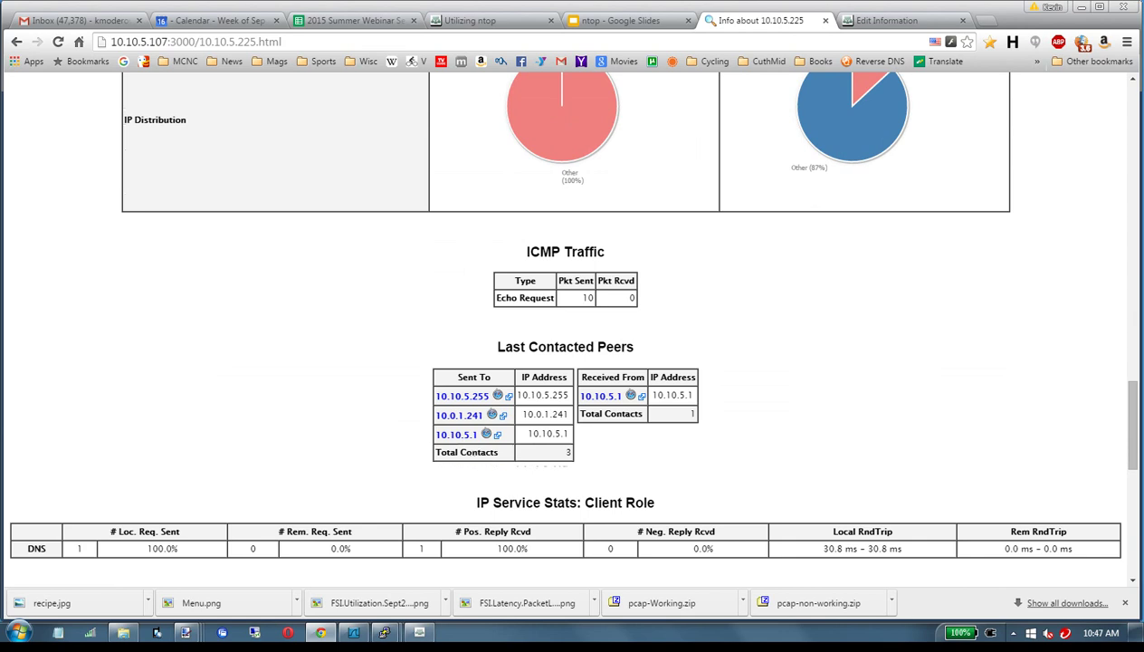
# Examine the host's last contacted peers, traffic on other ports and recently used TCP/UDP ports, and reload the page
pyautogui.moveTo(497, 346); pyautogui.dragTo(566, 452)
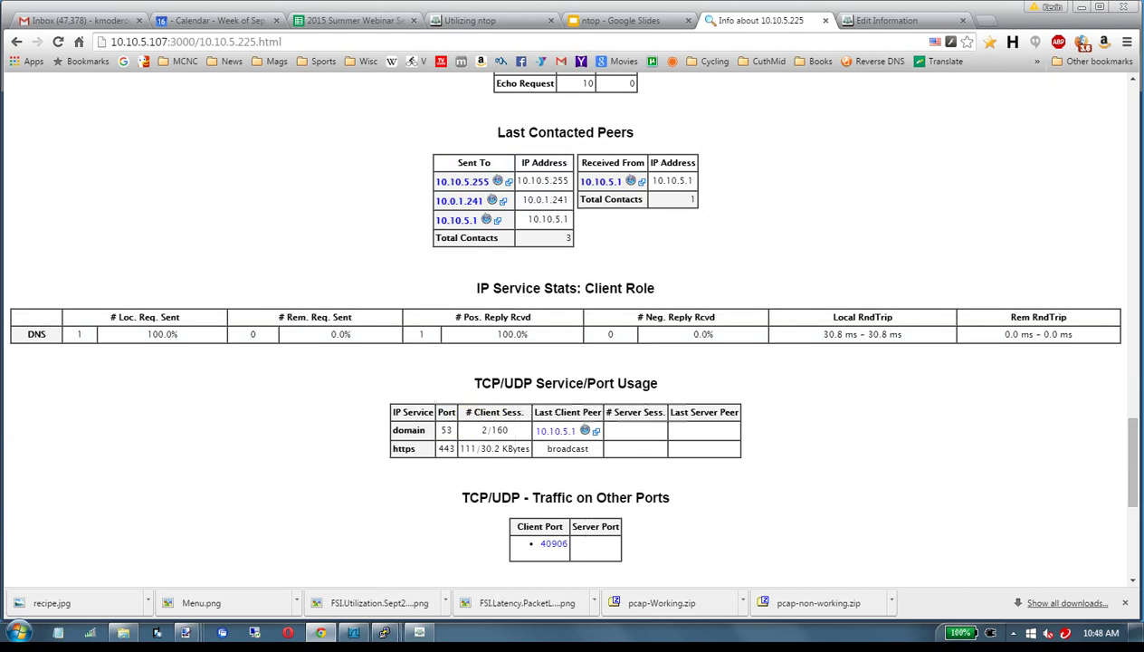
pyautogui.moveTo(497, 132); pyautogui.dragTo(633, 133)
pyautogui.click(634, 133)
pyautogui.moveTo(671, 497); pyautogui.dragTo(460, 497)
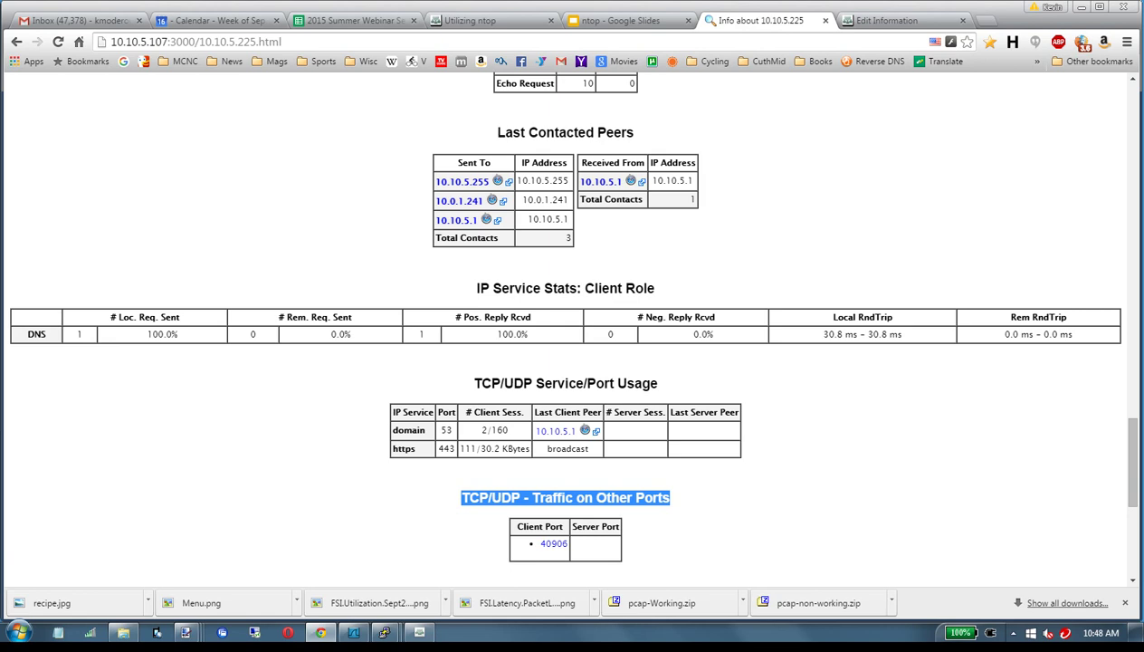
pyautogui.scroll(-1, 572, 326)
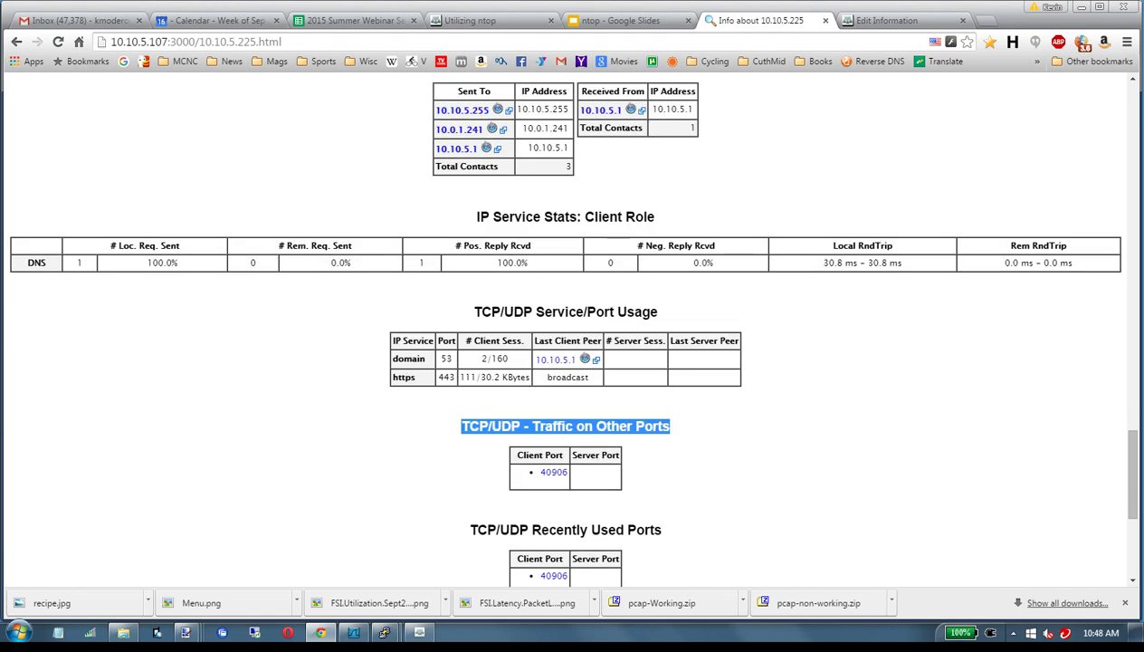
pyautogui.scroll(-1, 572, 326)
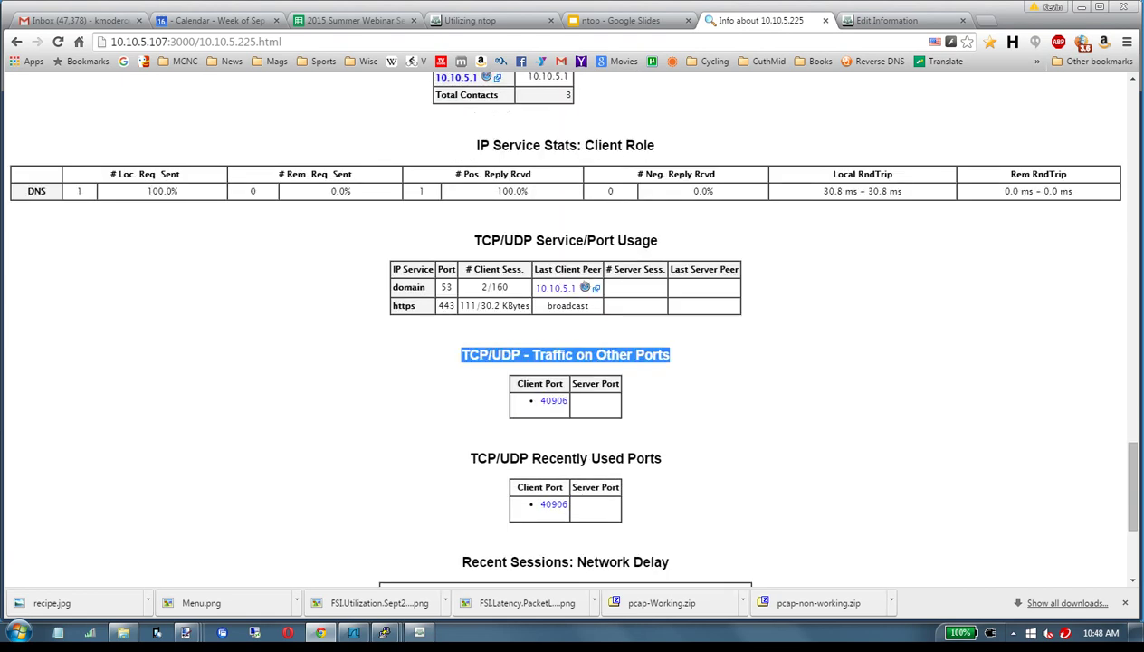
pyautogui.moveTo(467, 458); pyautogui.dragTo(662, 460)
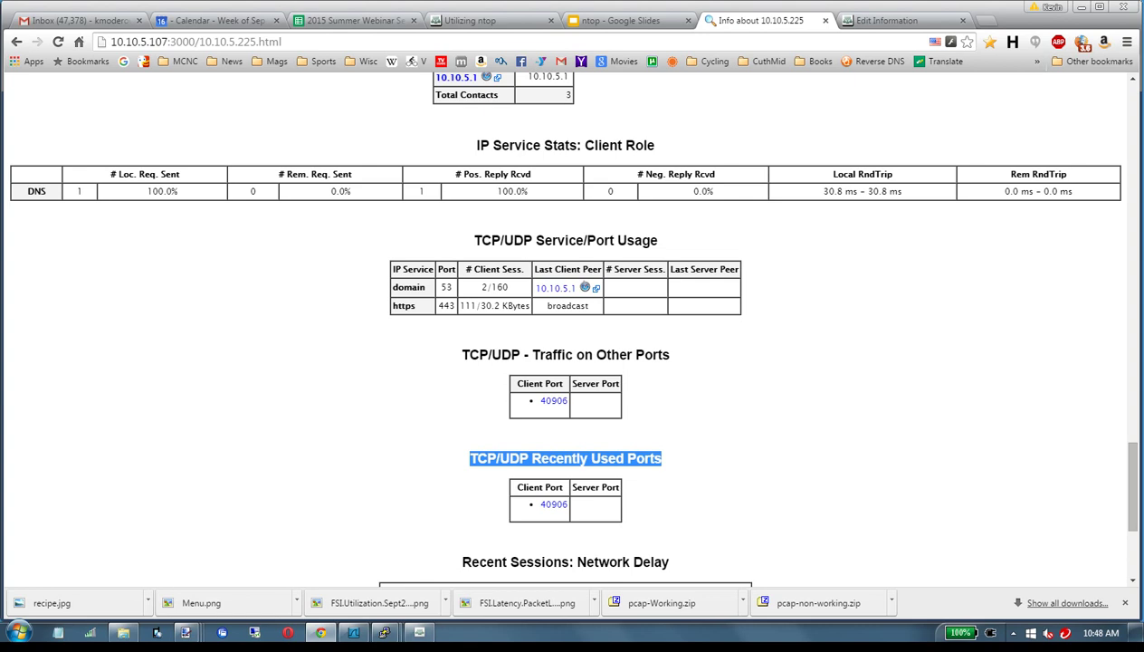
pyautogui.press('F5')
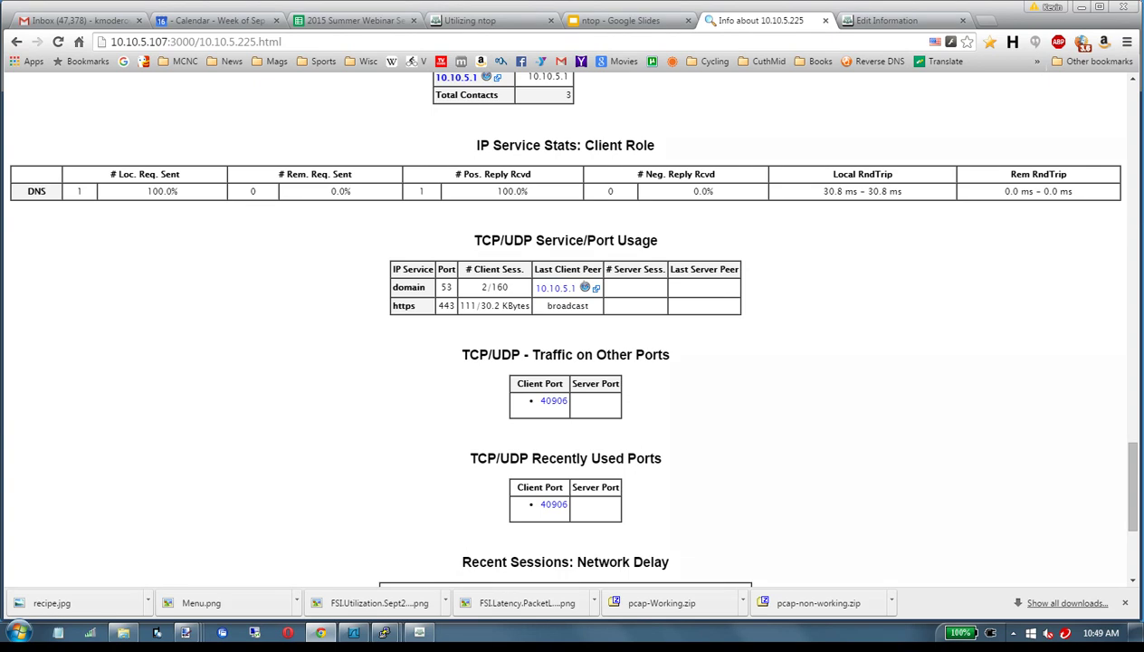
# Examine the network delay of the host's recent sessions and return to the traffic table for all hosts
pyautogui.scroll(-1, 572, 326)
pyautogui.scroll(-1, 572, 326)
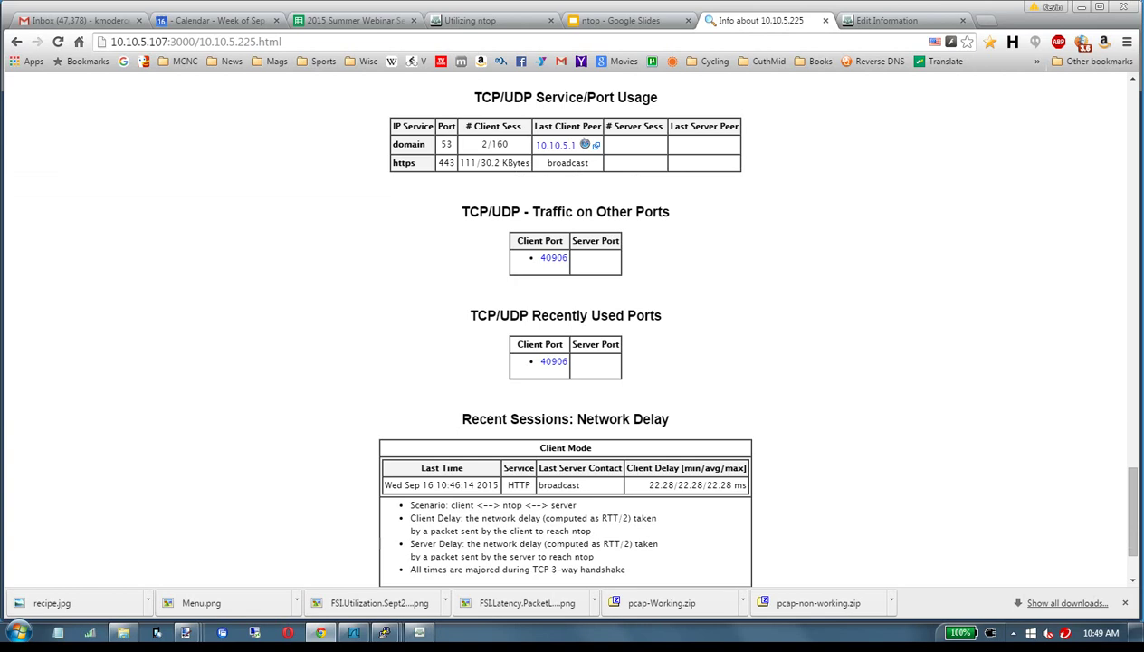
pyautogui.scroll(2, 572, 326)
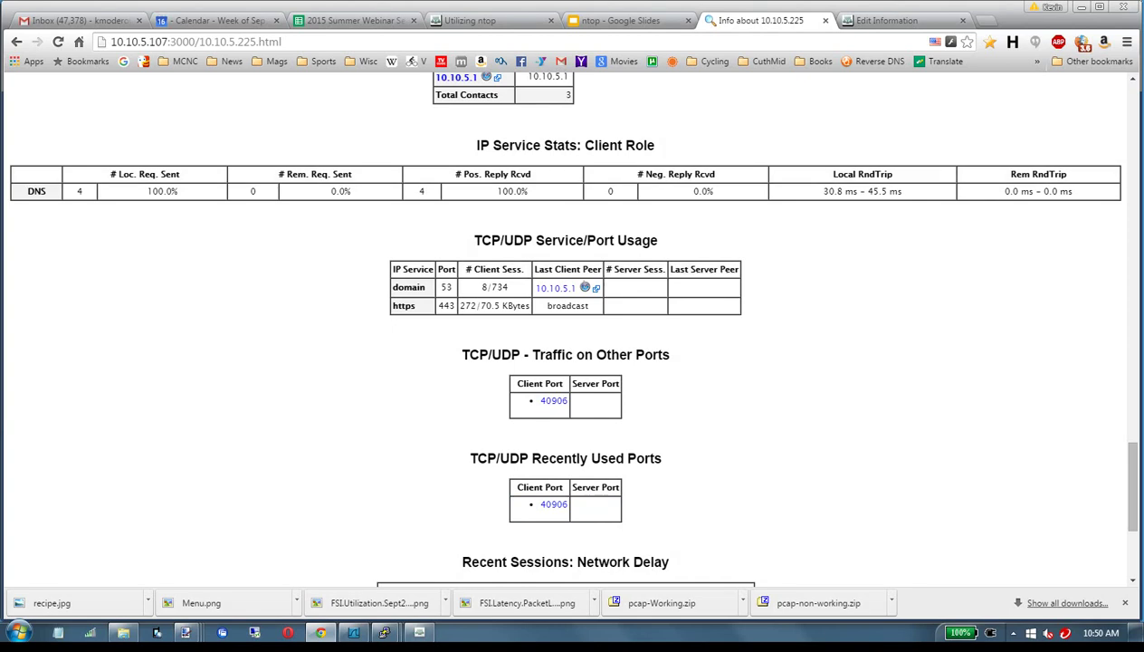
pyautogui.hotkey('alt', 'Left')
pyautogui.moveTo(145, 163)
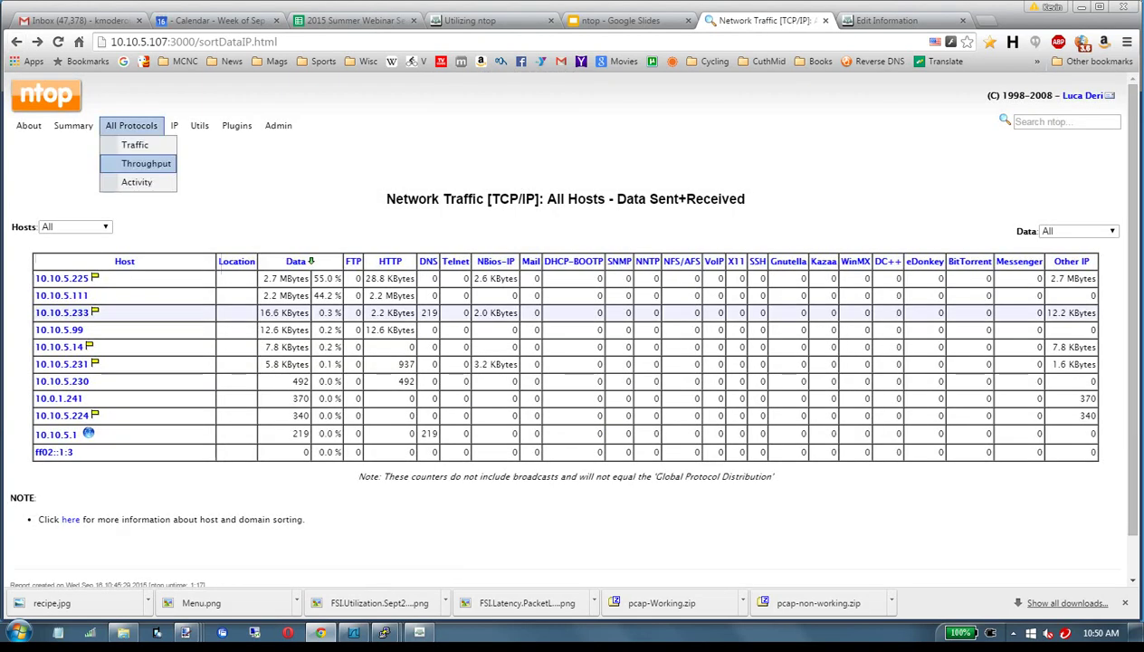
# Switch to the root@tpseven terminal used to launch ntop and open /etc/ntop.conf in vi
pyautogui.moveTo(384, 631)
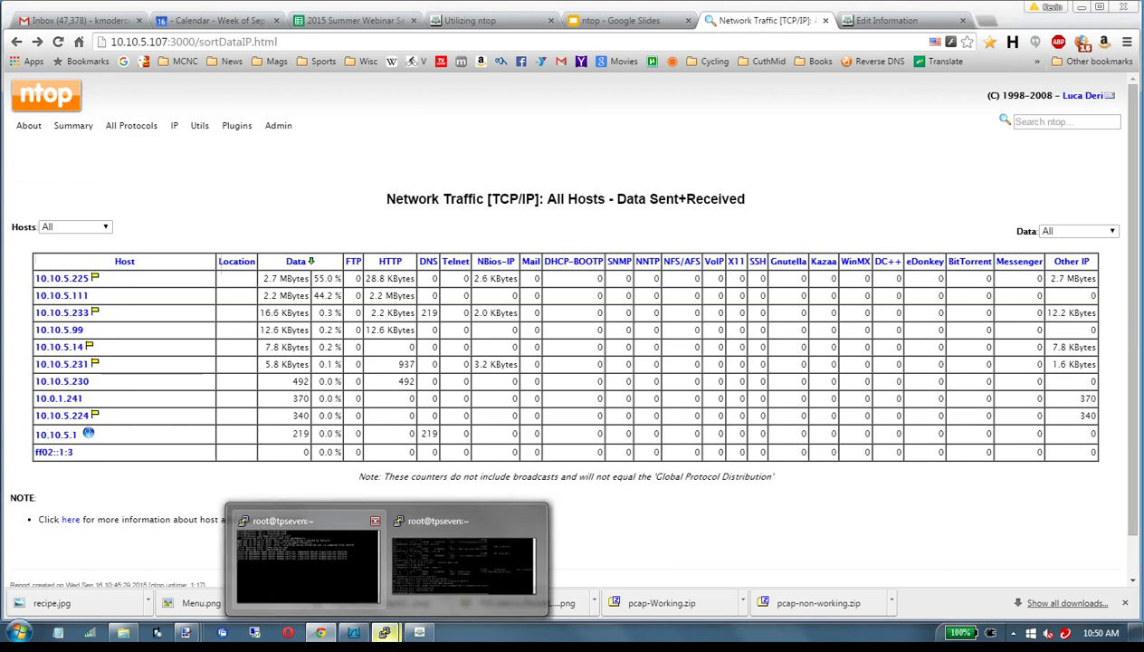
pyautogui.click(308, 557)
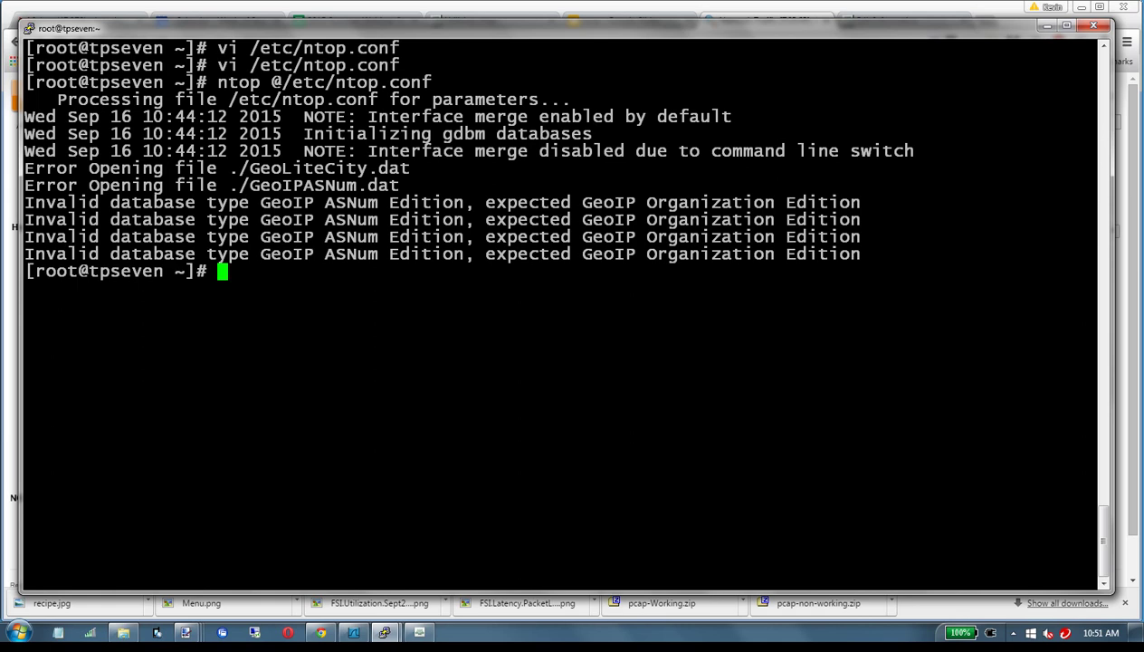
pyautogui.press('Up')
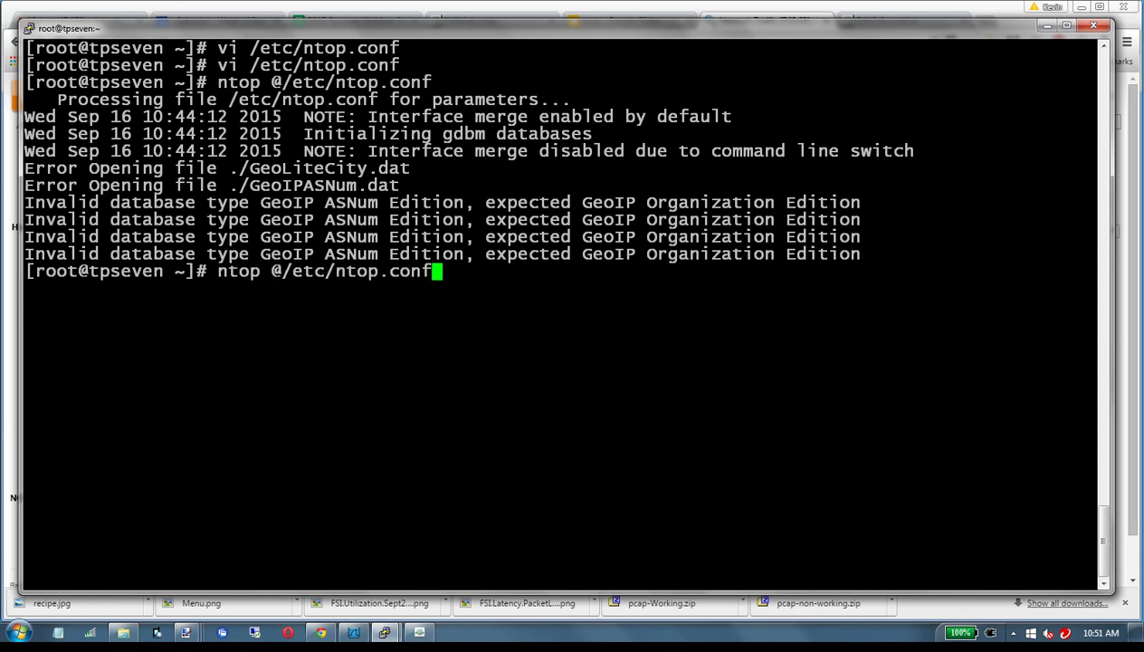
pyautogui.press('Up')
pyautogui.press('Return')
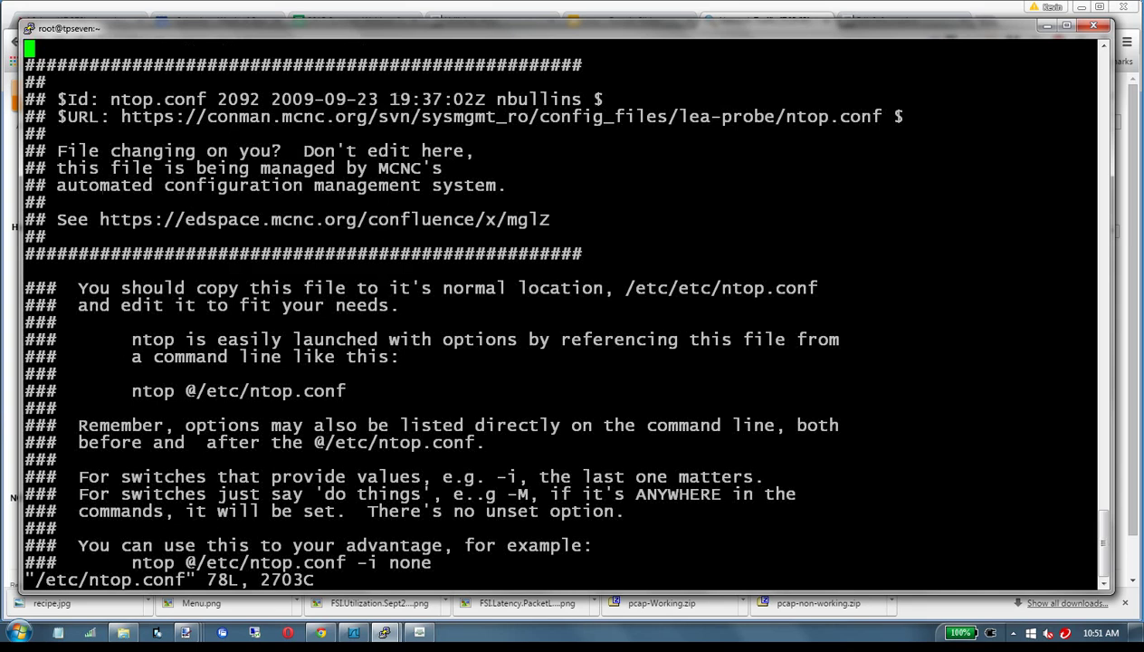
# Uncomment the --daemon option near the end of ntop.conf
pyautogui.hotkey('shift', 'g')
pyautogui.press('Up')
pyautogui.press('Up')
pyautogui.press('Up')
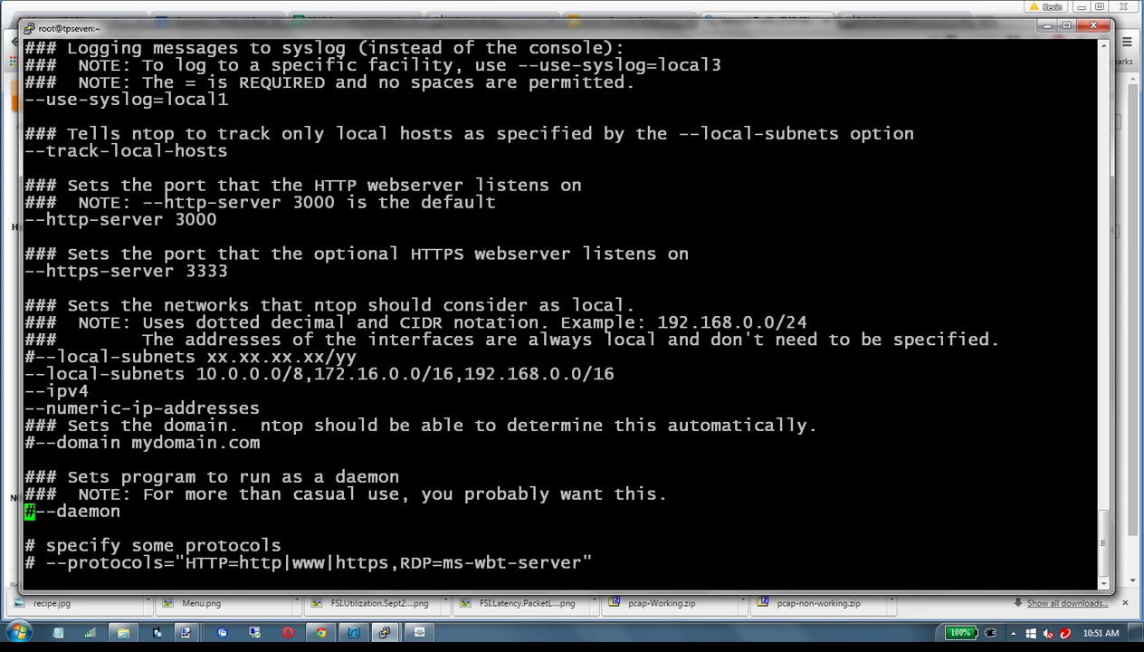
pyautogui.press('x')
pyautogui.press('Right')
pyautogui.press('Right')
pyautogui.press('Right')
pyautogui.press('Right')
pyautogui.press('Right')
pyautogui.press('Right')
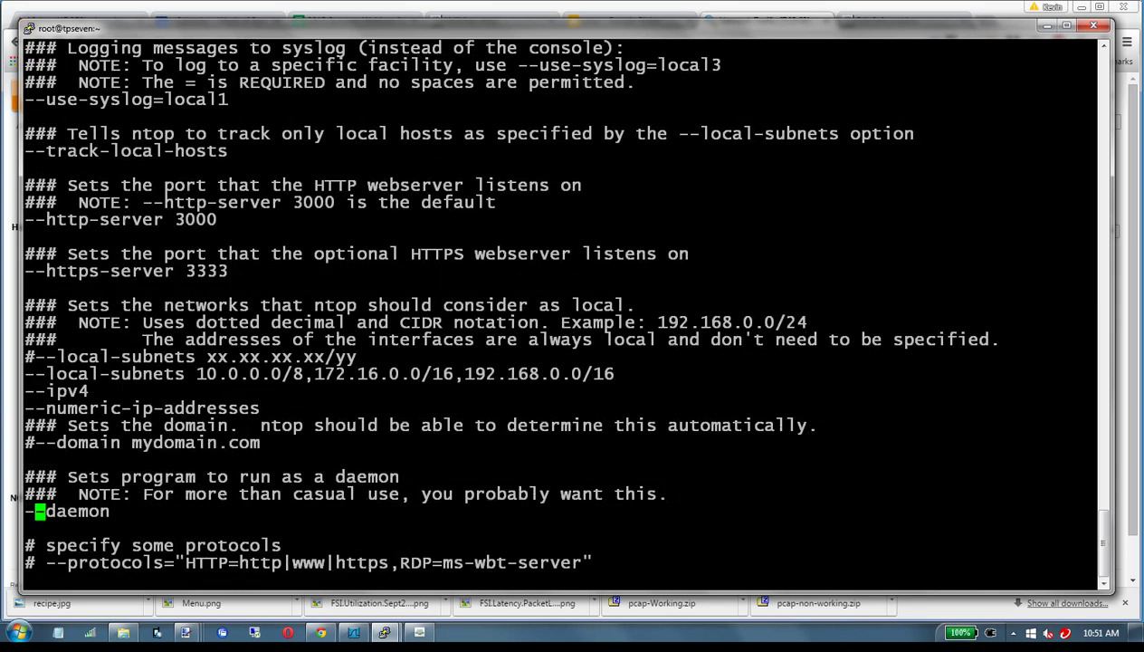
pyautogui.press('Right')
# Save the changes to /etc/ntop.conf and quit vi
pyautogui.write(':q')
pyautogui.press('Return')
pyautogui.write(':wq')
pyautogui.press('Return')
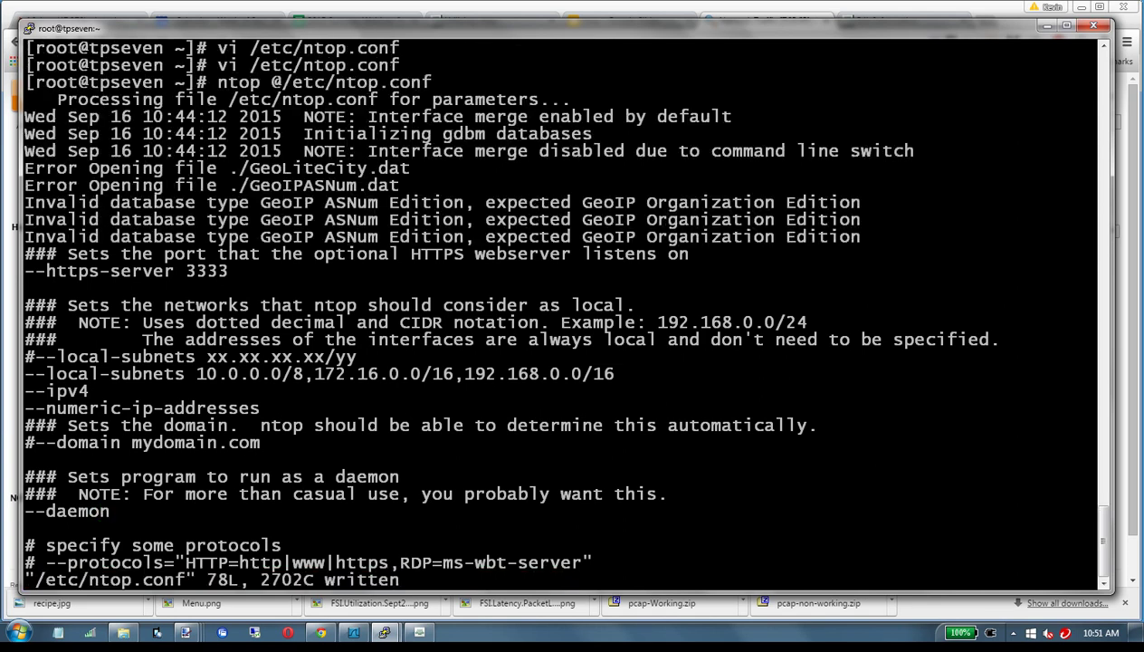
# Launch ntop with the configuration file by running ntop @/etc/ntop.conf and return to an empty prompt
pyautogui.press('Up')
pyautogui.press('Up')
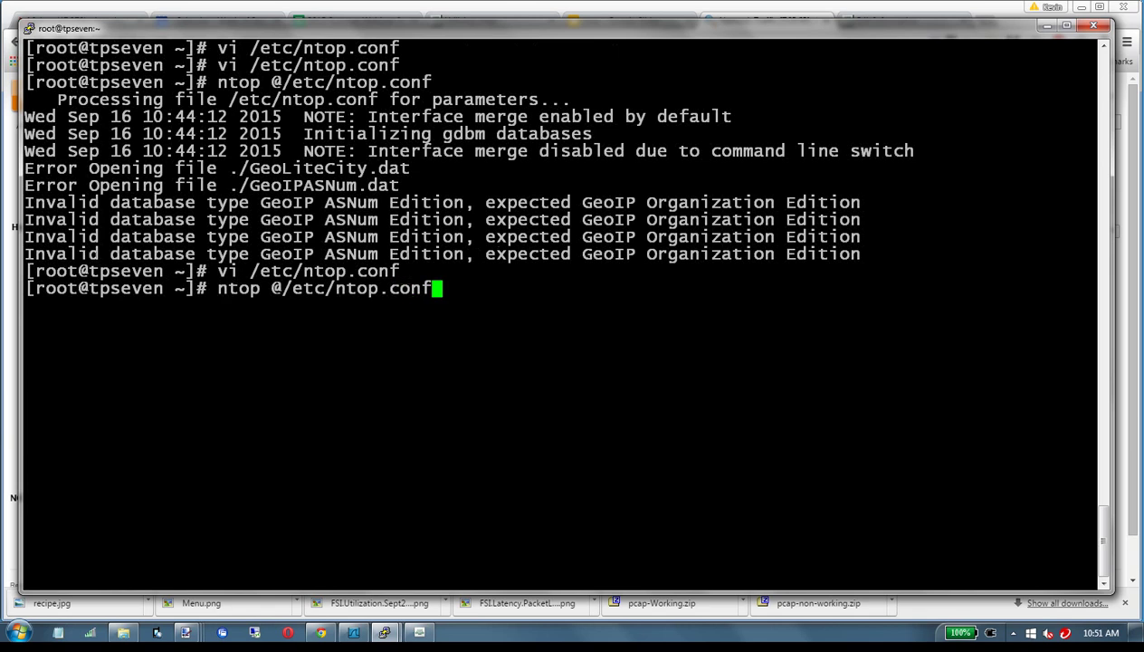
pyautogui.press('Return')
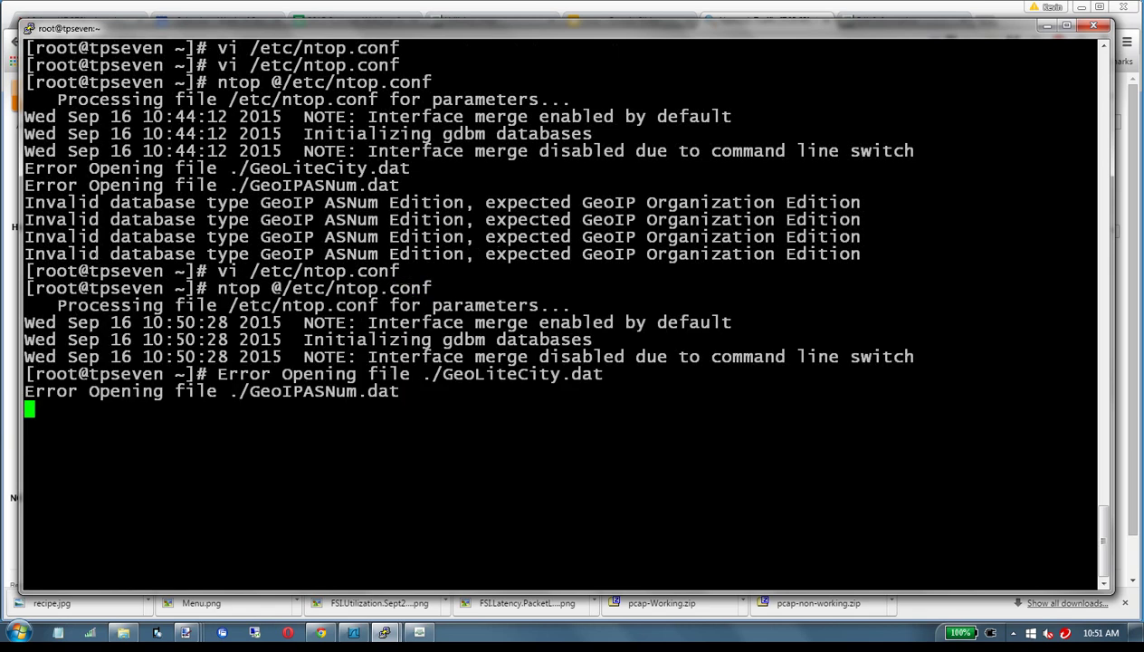
pyautogui.press('Return')
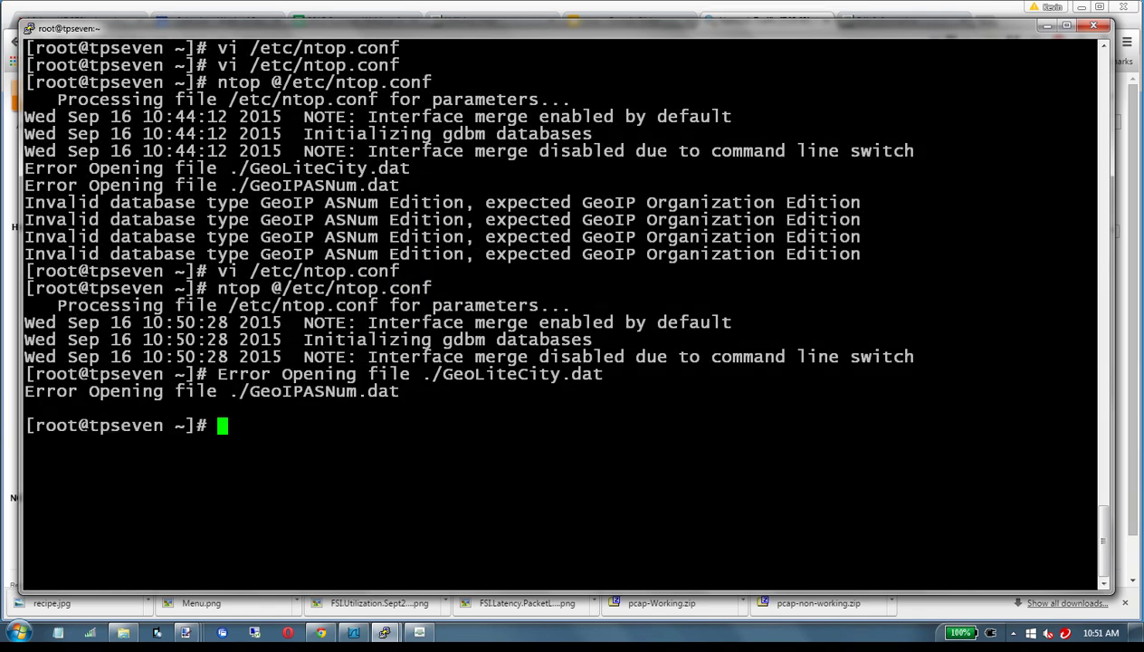
pyautogui.write('My prom')
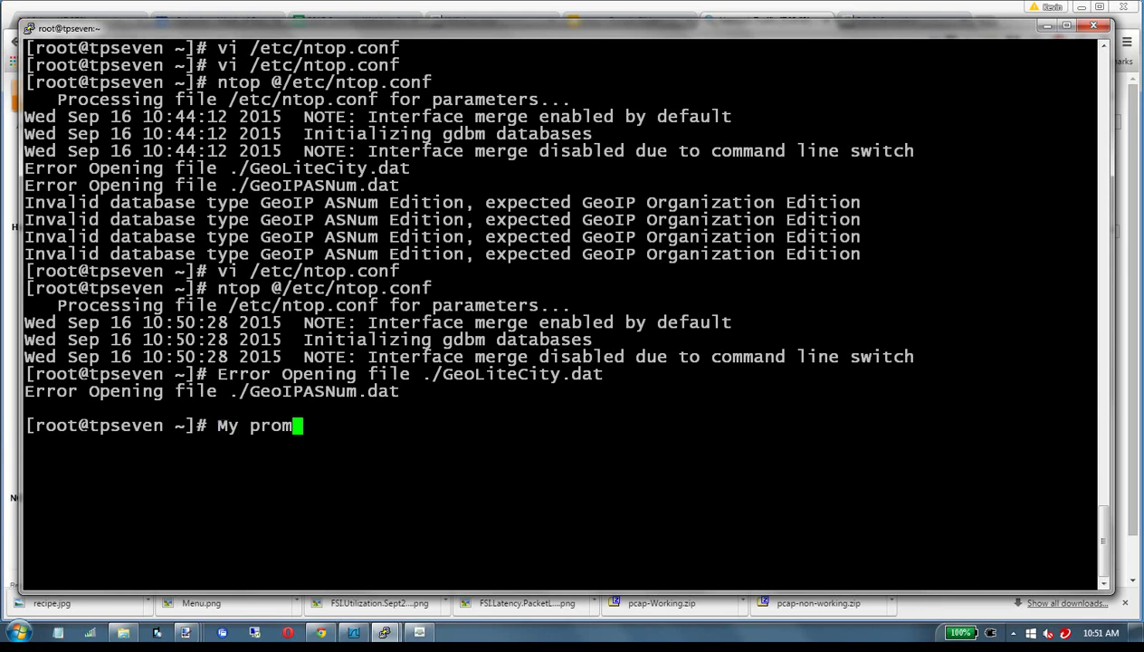
pyautogui.write('pt is back')
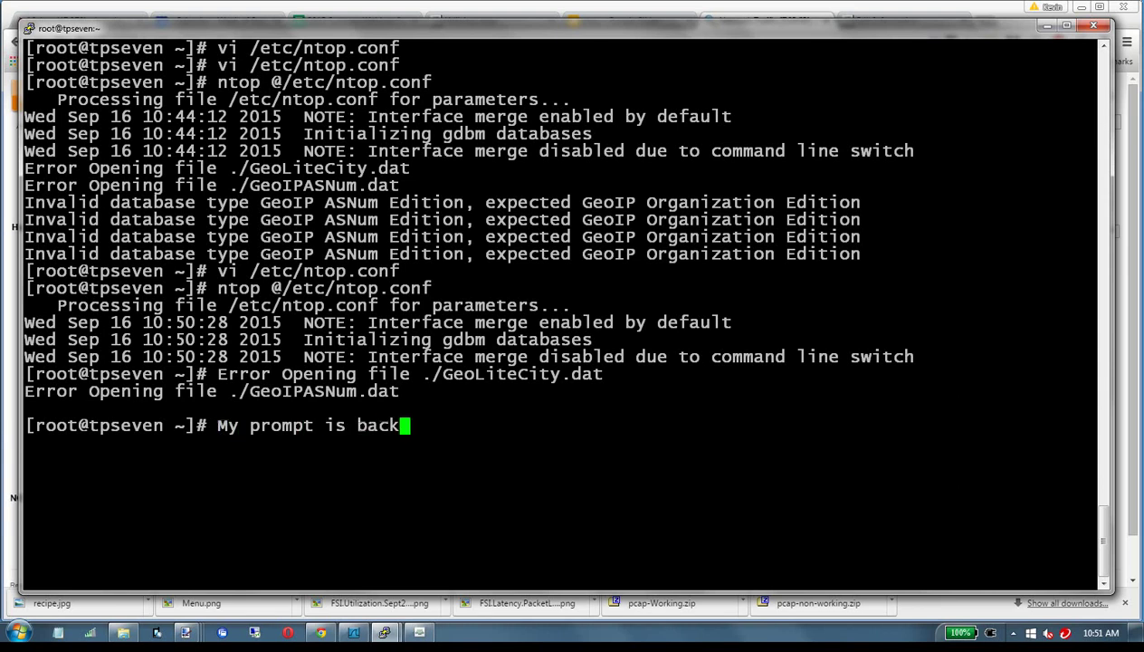
pyautogui.press('BackSpace')
pyautogui.press('BackSpace')
pyautogui.press('BackSpace')
pyautogui.press('BackSpace')
pyautogui.press('BackSpace')
pyautogui.press('BackSpace')
pyautogui.press('BackSpace')
pyautogui.press('BackSpace')
pyautogui.press('BackSpace')
pyautogui.press('BackSpace')
pyautogui.press('BackSpace')
pyautogui.press('BackSpace')
pyautogui.press('BackSpace')
pyautogui.press('BackSpace')
pyautogui.press('BackSpace')
pyautogui.press('BackSpace')
pyautogui.press('BackSpace')
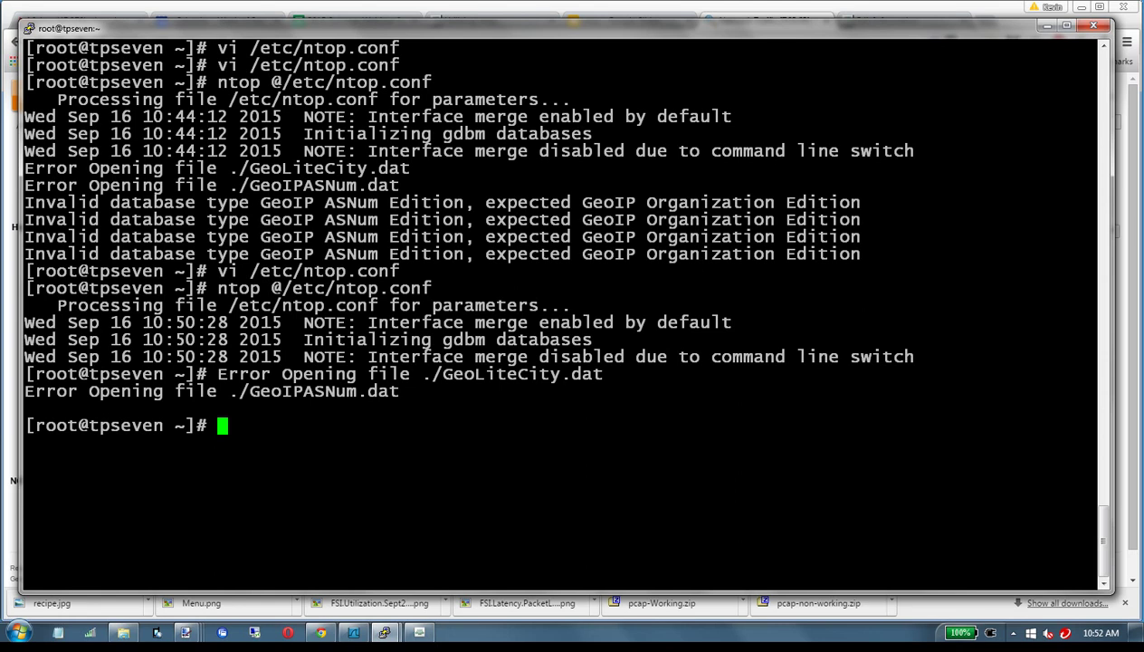
# List the running processes with ps -ef filtered by grep for ntop, and highlight the daemon's user, process ID and command
pyautogui.write('ps -ef | grep ')
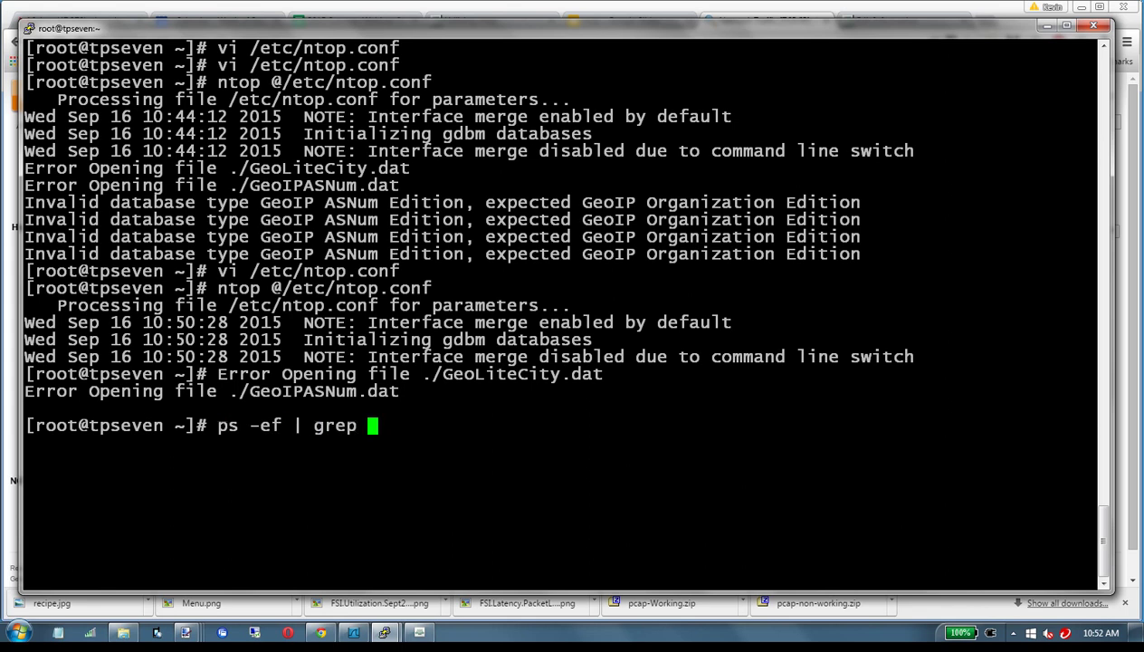
pyautogui.write('ntop')
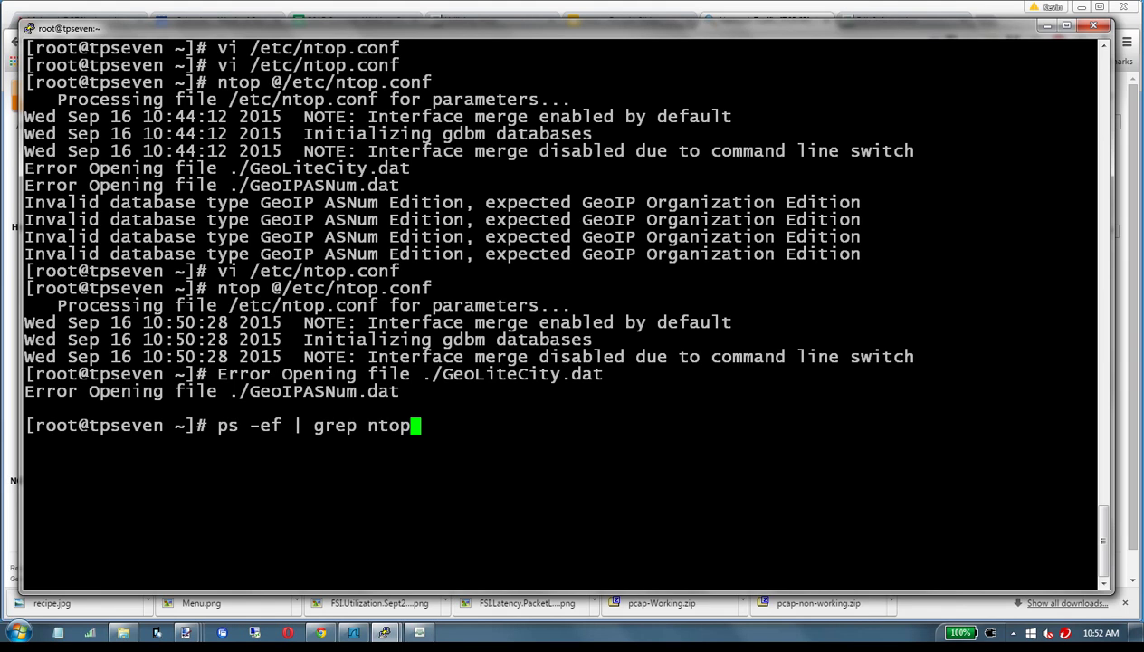
pyautogui.press('Return')
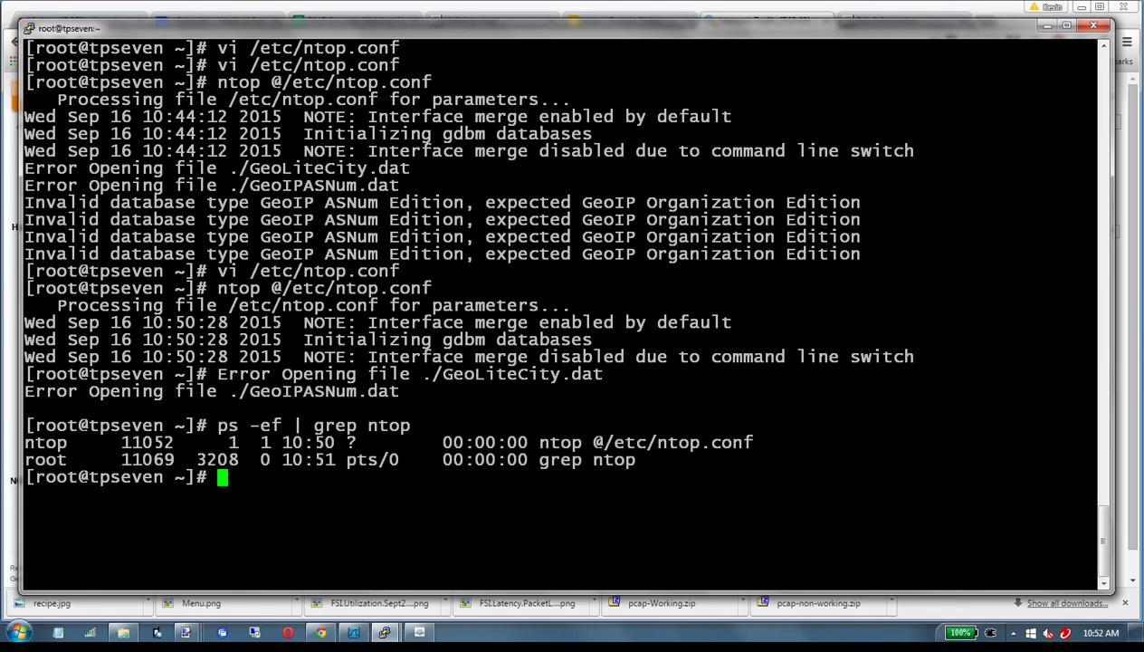
pyautogui.moveTo(78, 442); pyautogui.dragTo(25, 443)
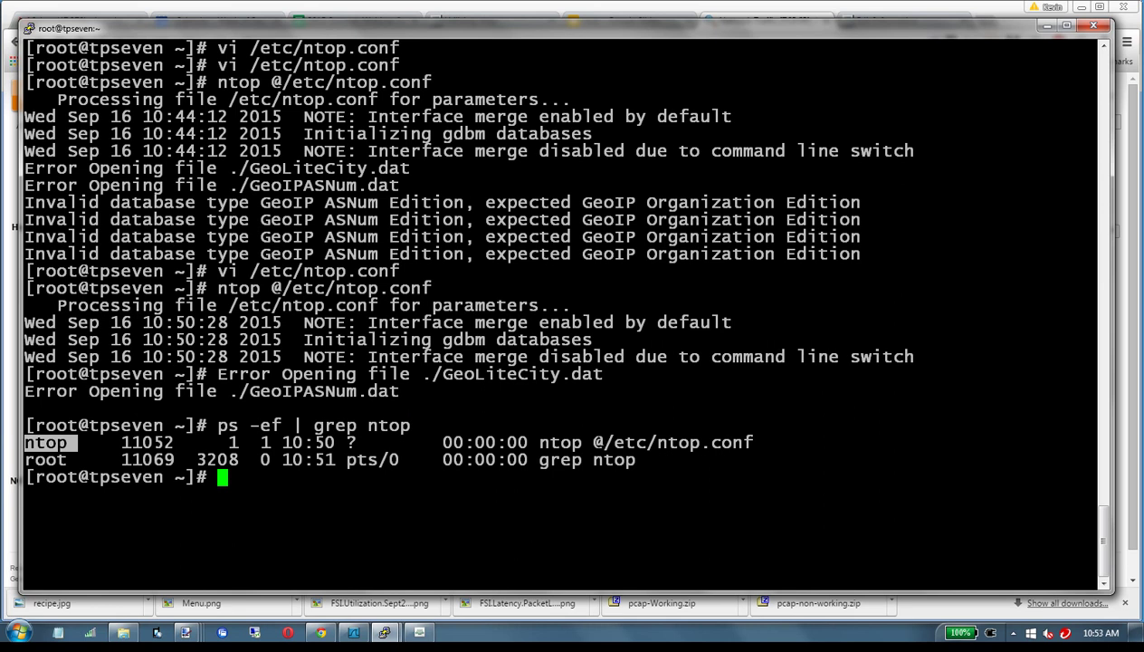
pyautogui.moveTo(110, 443); pyautogui.dragTo(174, 443)
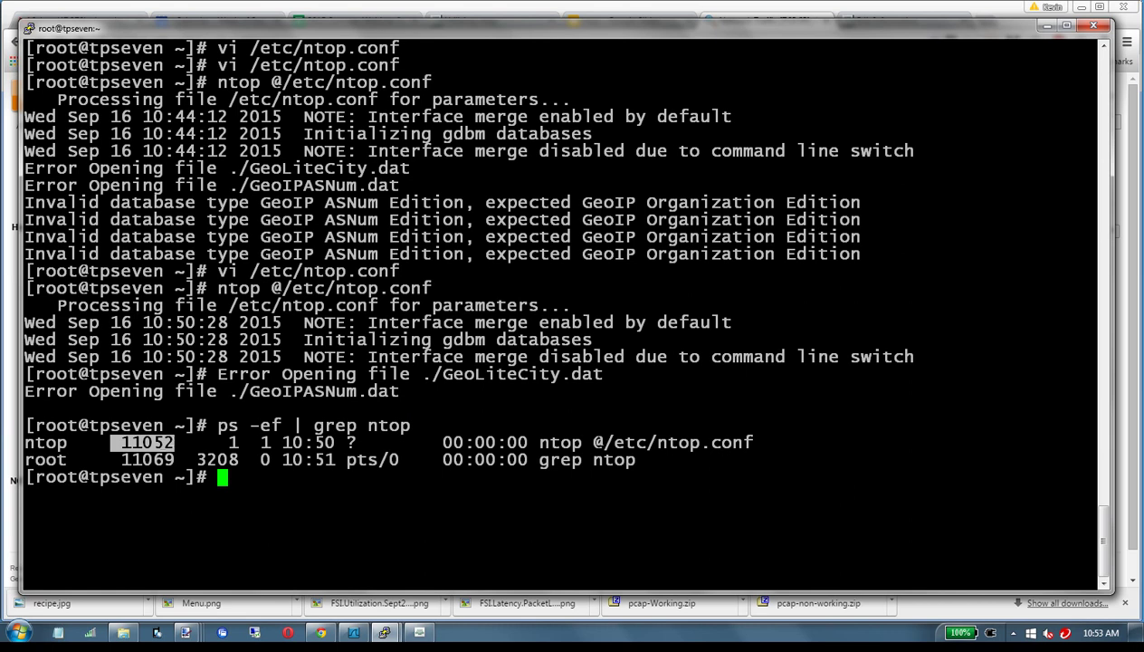
pyautogui.moveTo(540, 443); pyautogui.dragTo(755, 443)
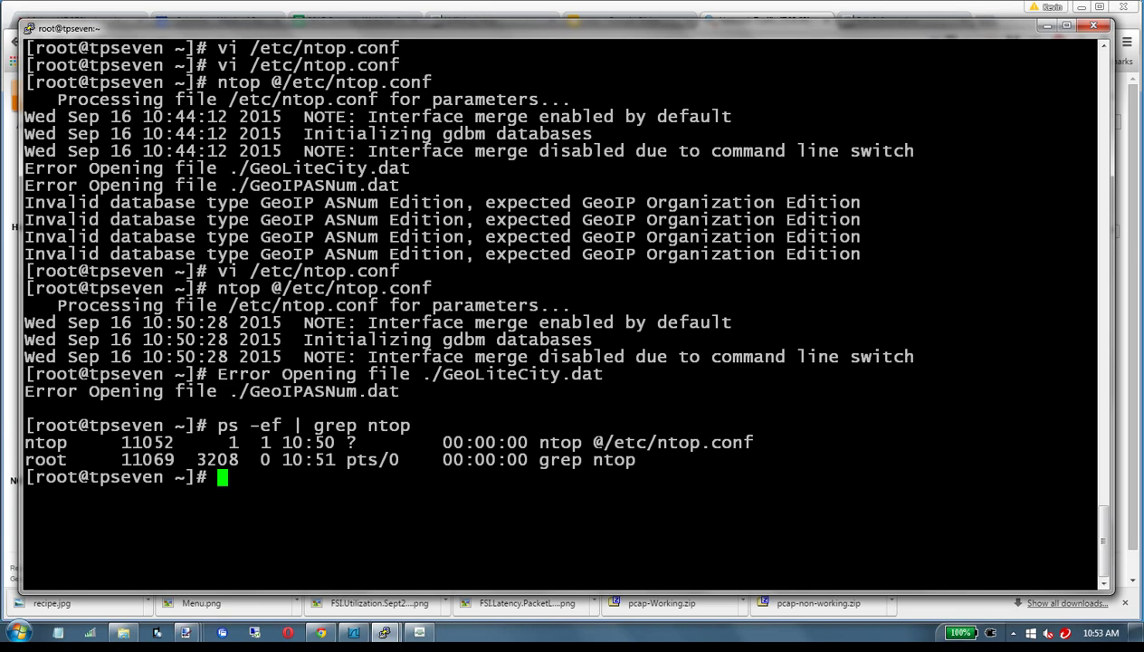
# Display the last lines of /var/log/messages with tail
pyautogui.write('tail /var/log/')
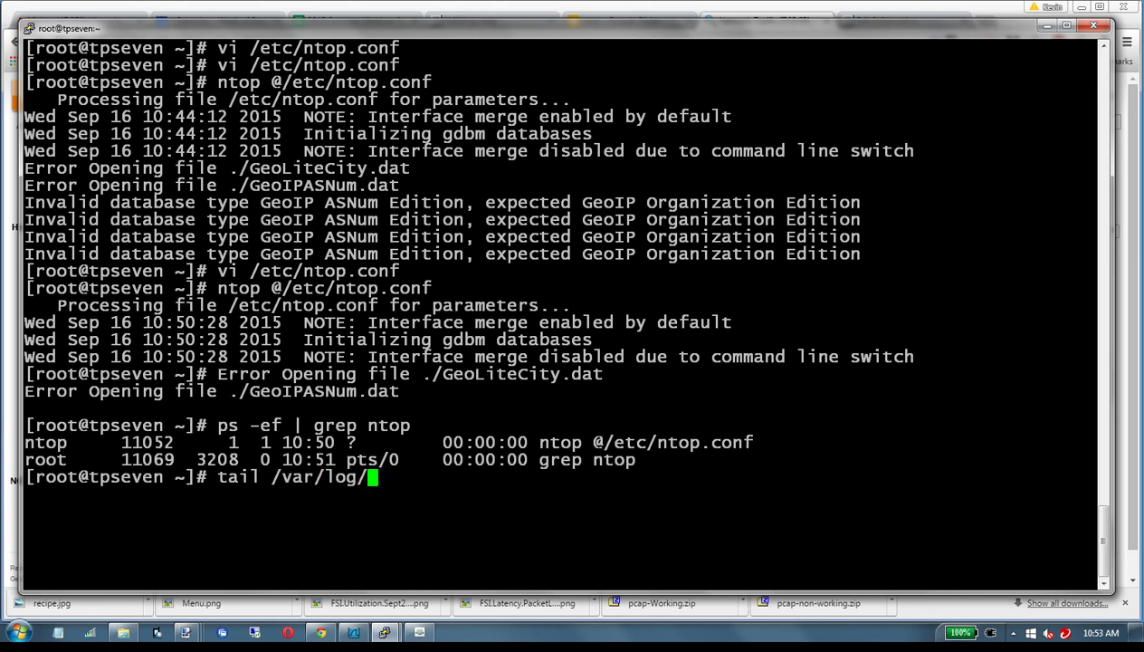
pyautogui.write('messages')
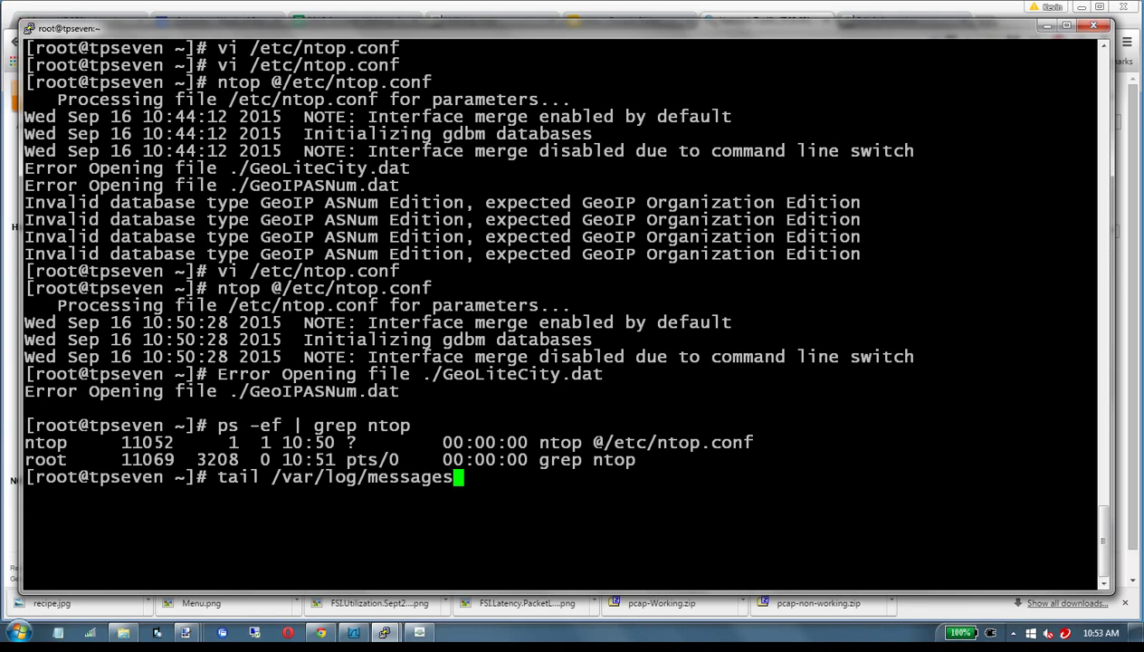
pyautogui.press('Return')
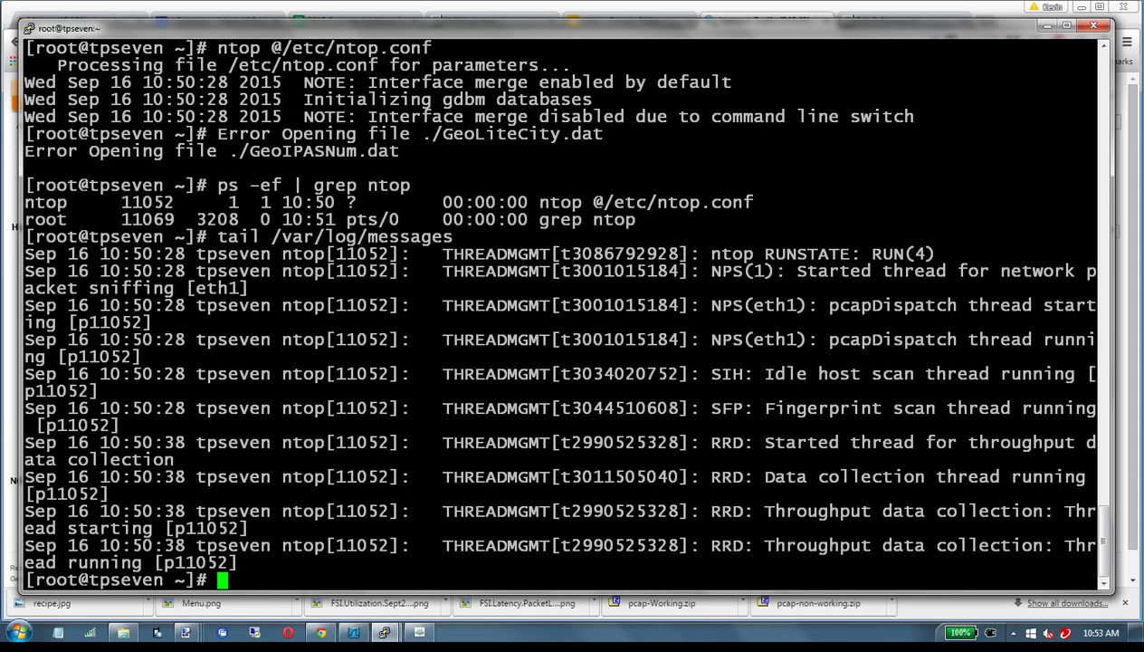
# Open the full /var/log/messages log in vi
pyautogui.write('vi /var/log/mess')
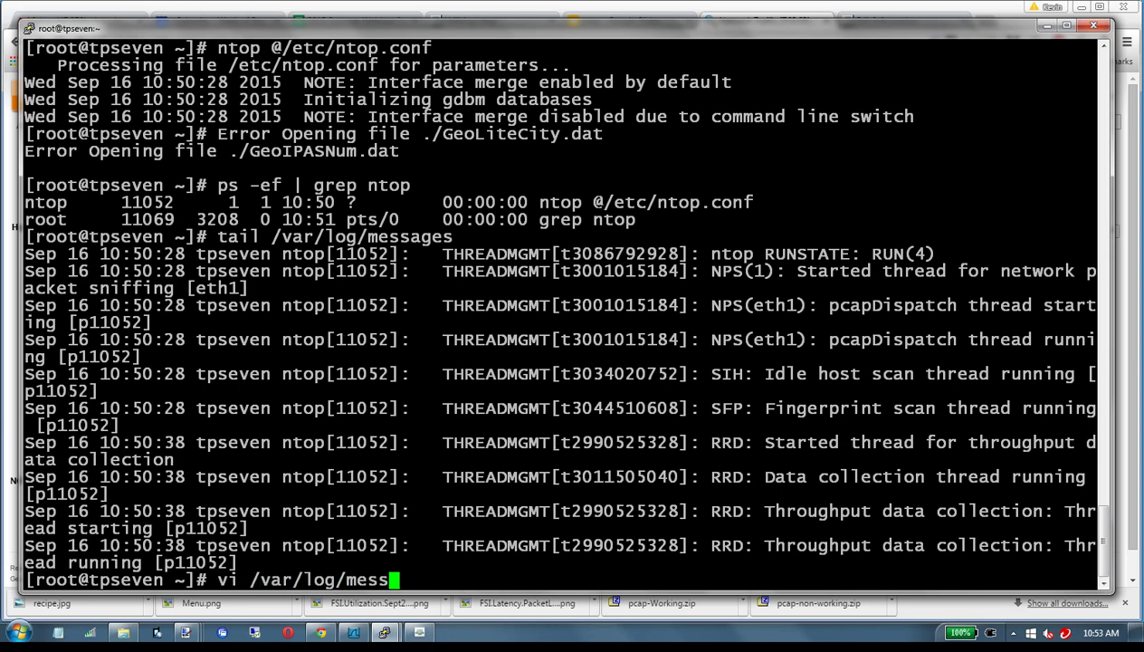
pyautogui.press('Tab')
pyautogui.press('Return')
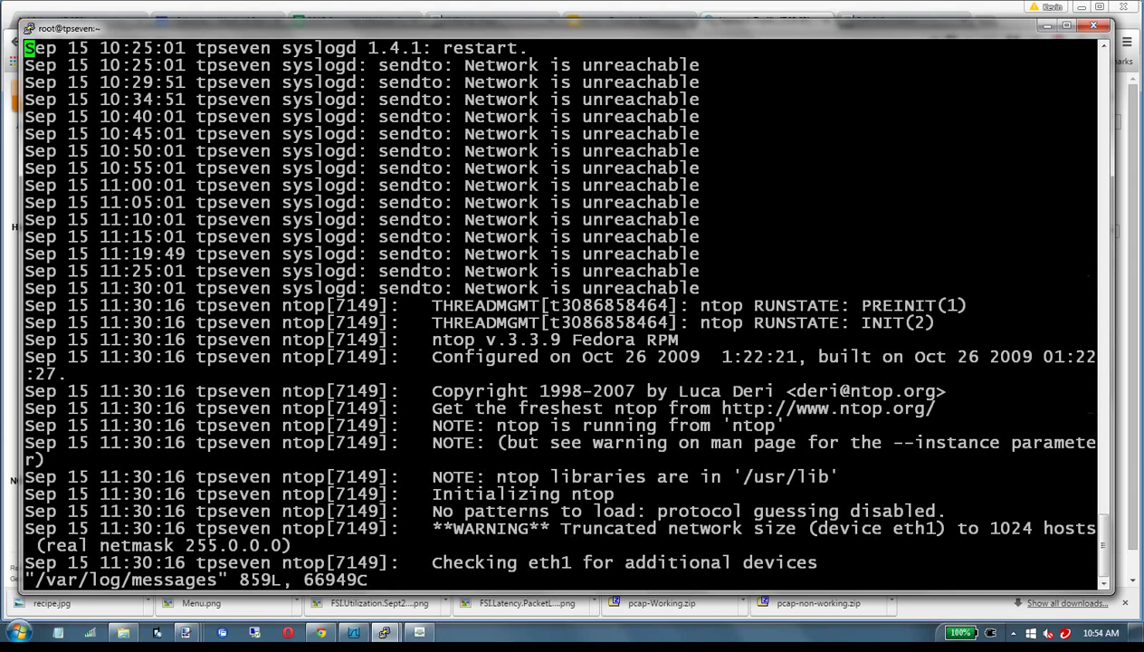
# Examine the ntop startup, daemon and plugin entries in the log, working backwards from its end to earlier entries
pyautogui.hotkey('shift', 'g')
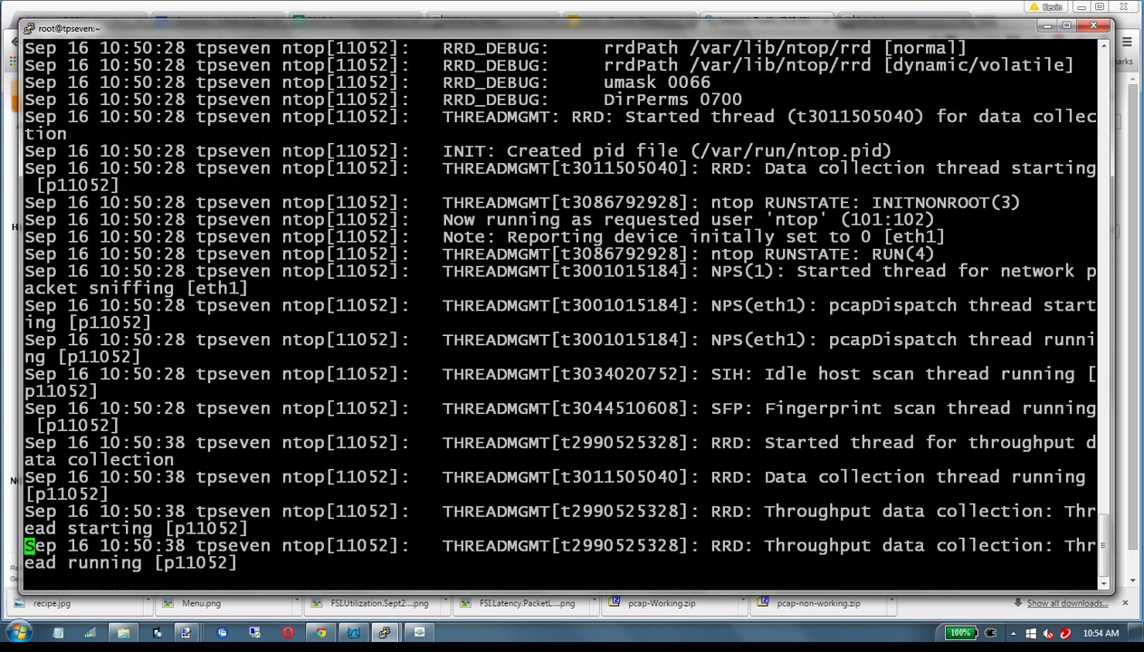
pyautogui.hotkey('ctrl', 'b')
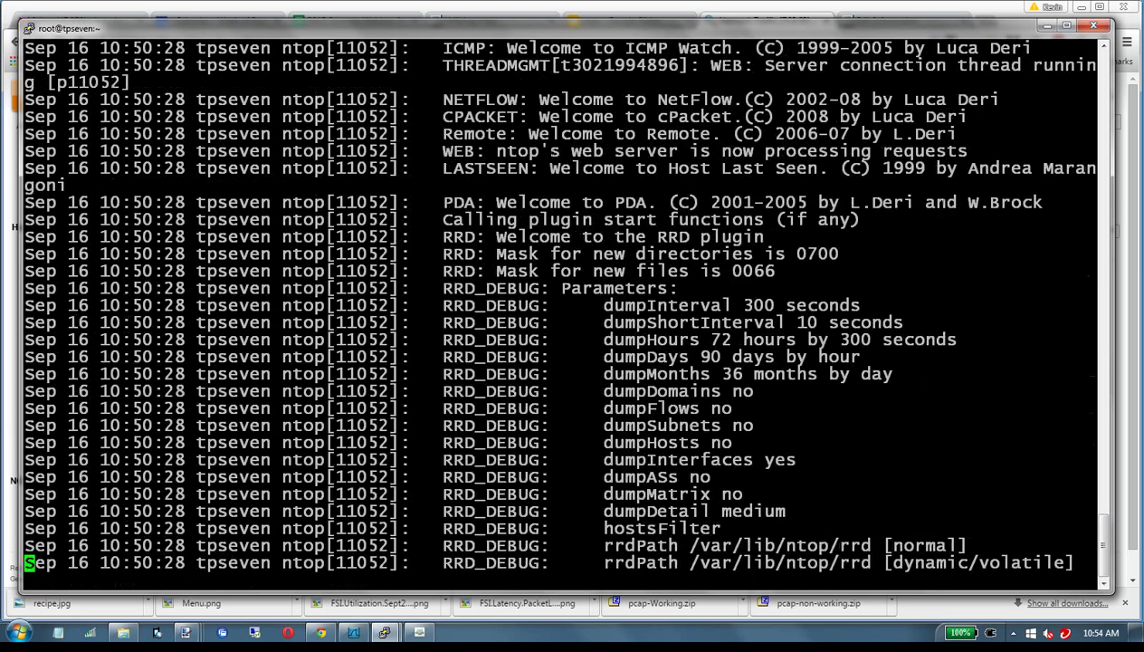
pyautogui.hotkey('ctrl', 'b')
pyautogui.hotkey('ctrl', 'b')
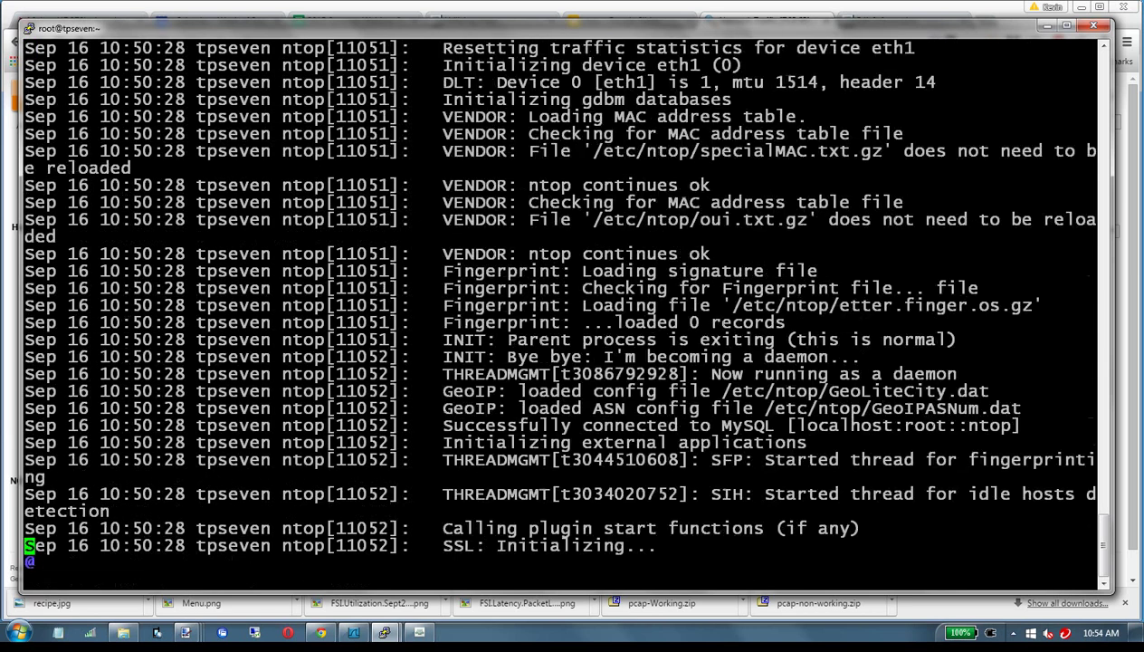
pyautogui.hotkey('ctrl', 'b')
pyautogui.hotkey('ctrl', 'b')
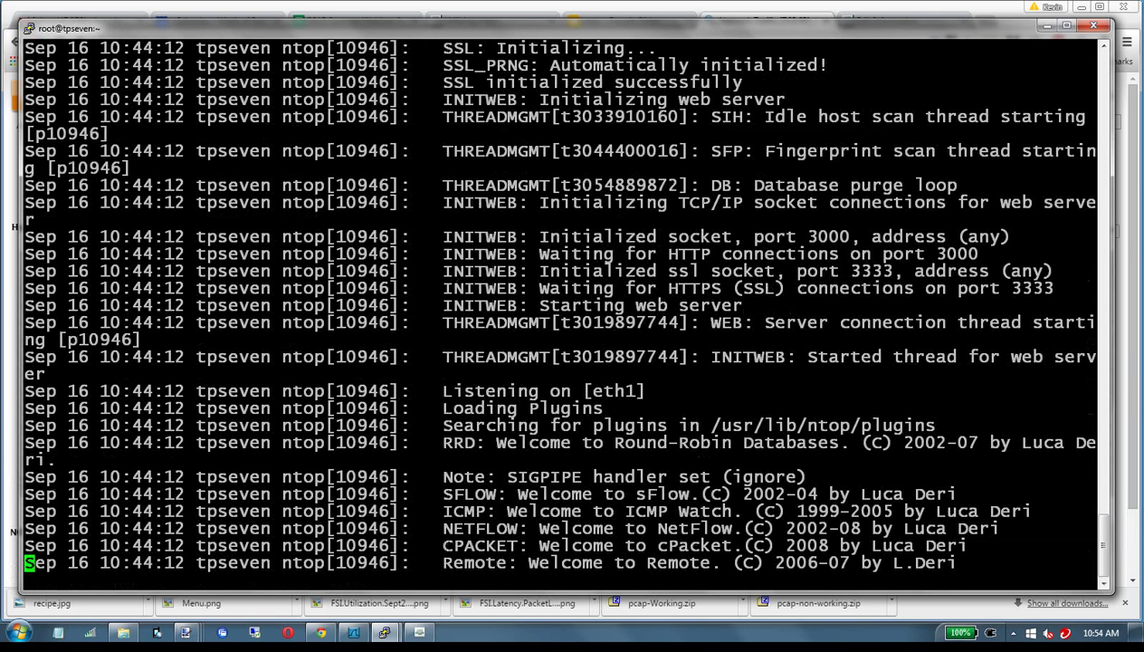
pyautogui.hotkey('ctrl', 'b')
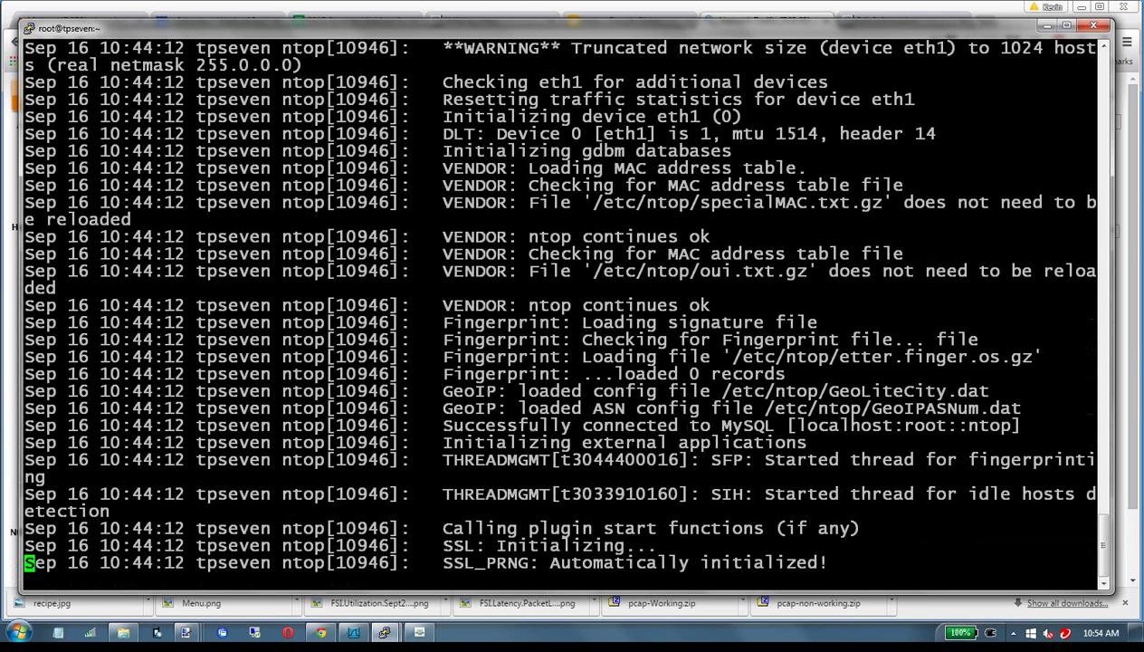
pyautogui.hotkey('ctrl', 'b')
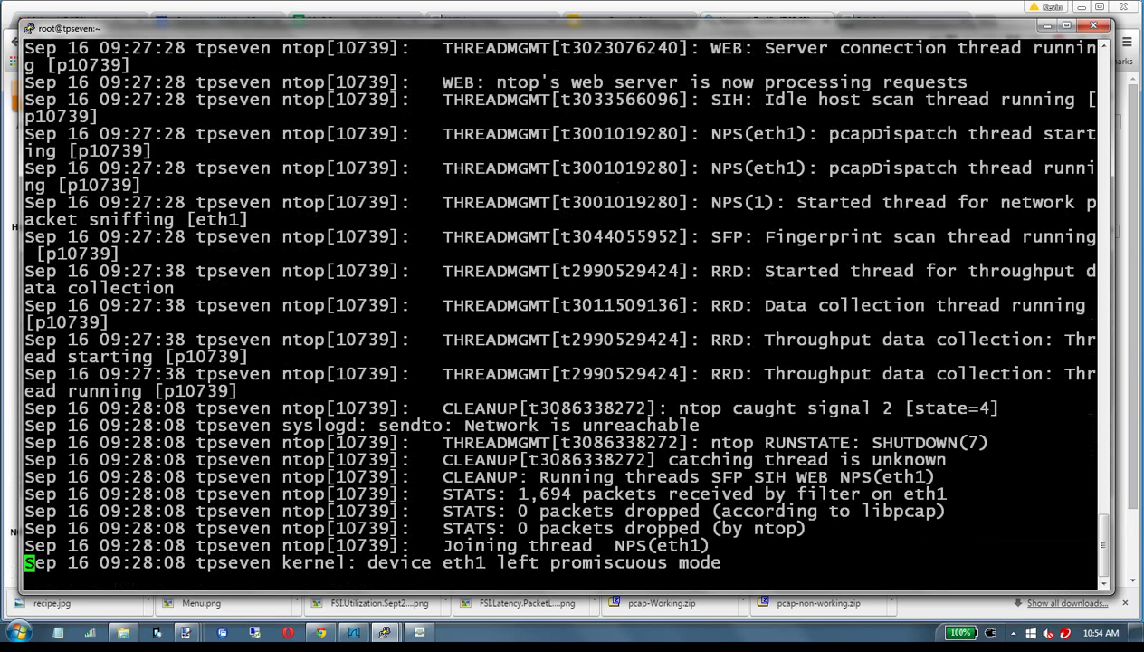
pyautogui.hotkey('ctrl', 'b')
pyautogui.hotkey('ctrl', 'b')
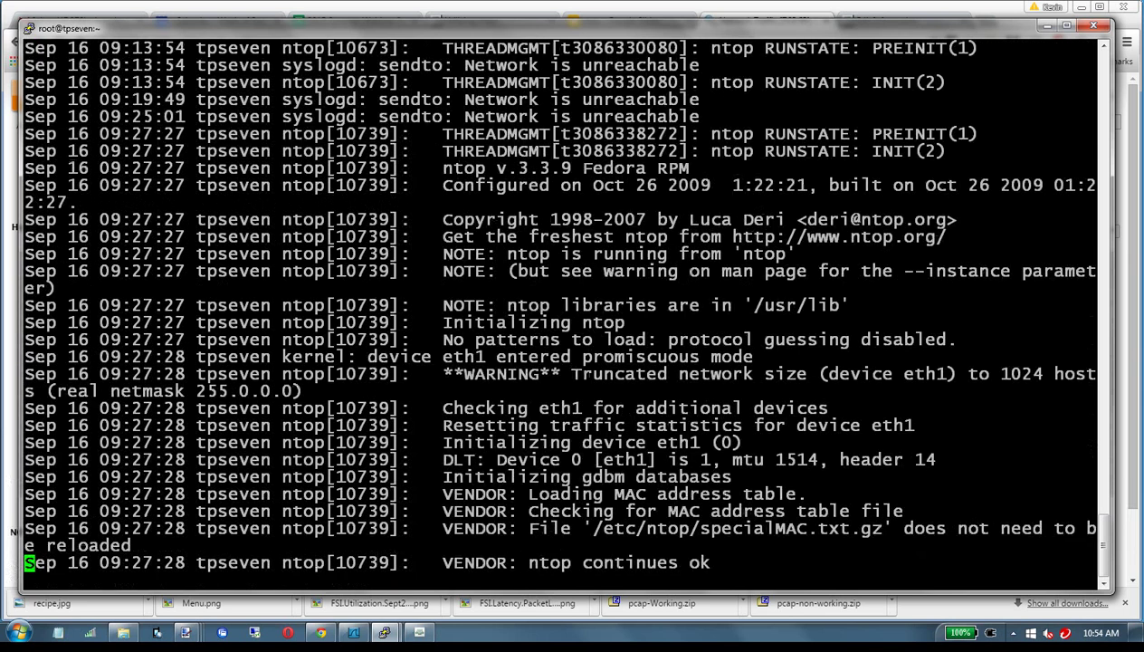
pyautogui.hotkey('ctrl', 'b')
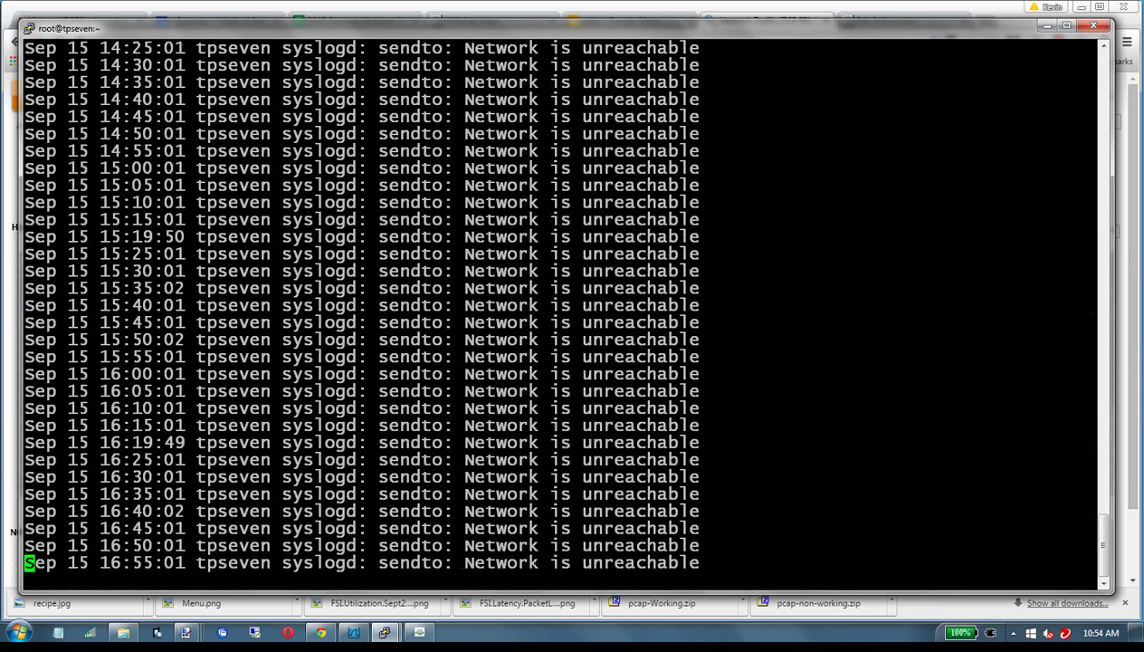
# Review earlier entries in the /var/log/messages log, back to the ntop run-state lines, and quit vi
pyautogui.hotkey('ctrl', 'b')
pyautogui.hotkey('ctrl', 'b')
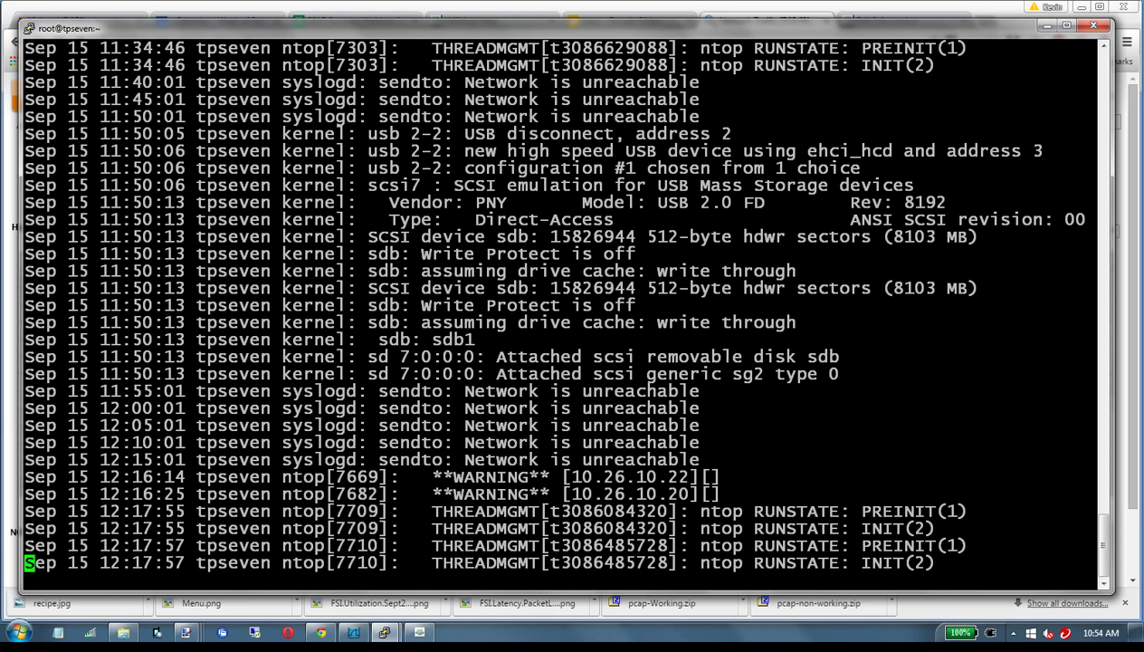
pyautogui.write(':q')
pyautogui.press('Return')
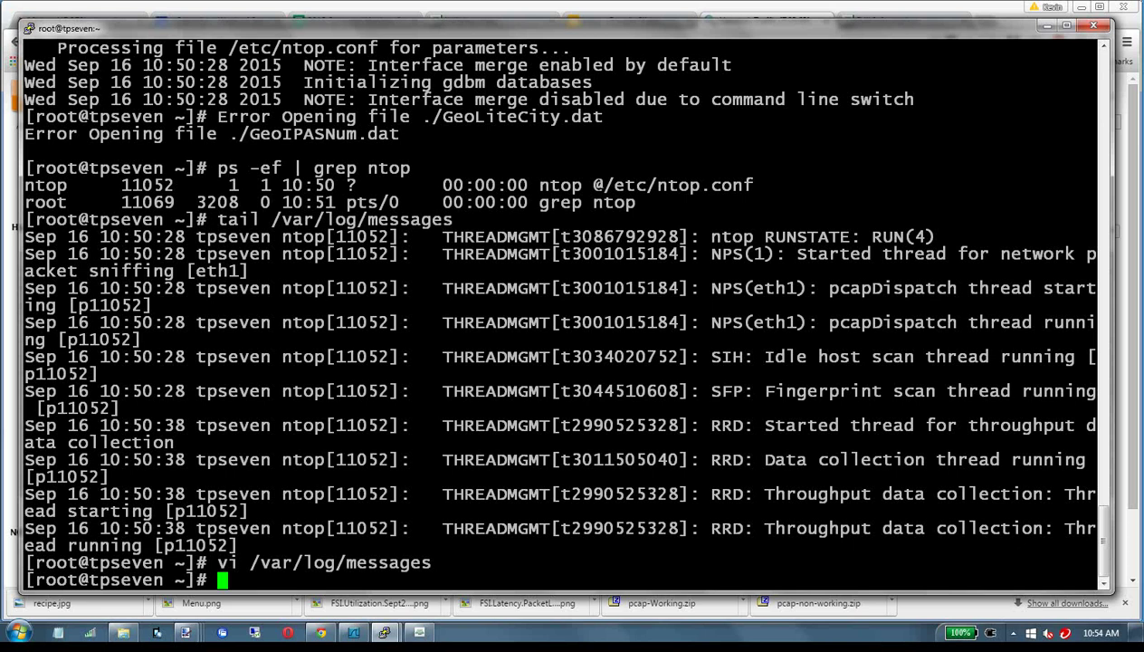
# Highlight the packet sniffing entry for eth1 and run ifconfig twice to compare the interfaces' packet counters
pyautogui.moveTo(1095, 271); pyautogui.dragTo(89, 270)
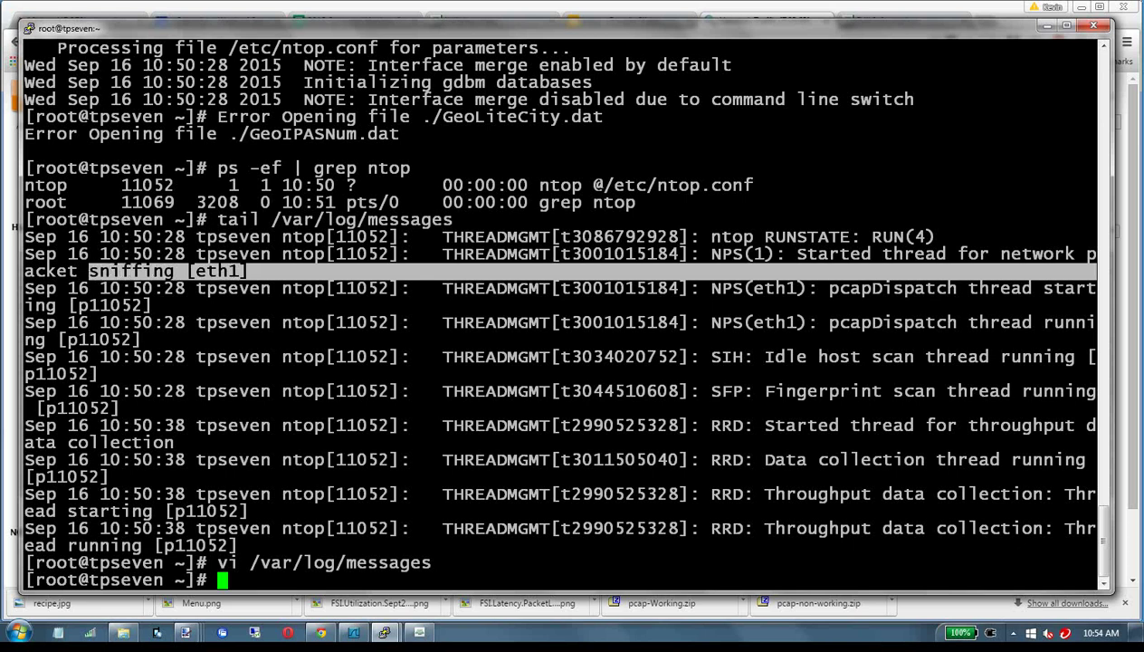
pyautogui.write('ifconfig')
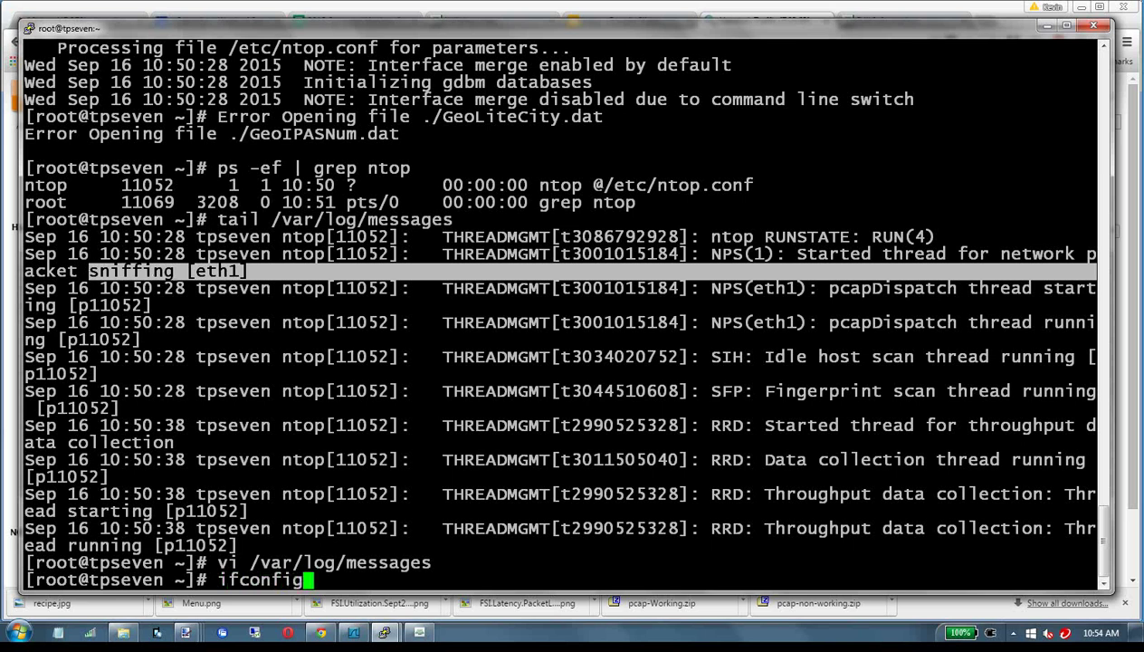
pyautogui.press('Return')
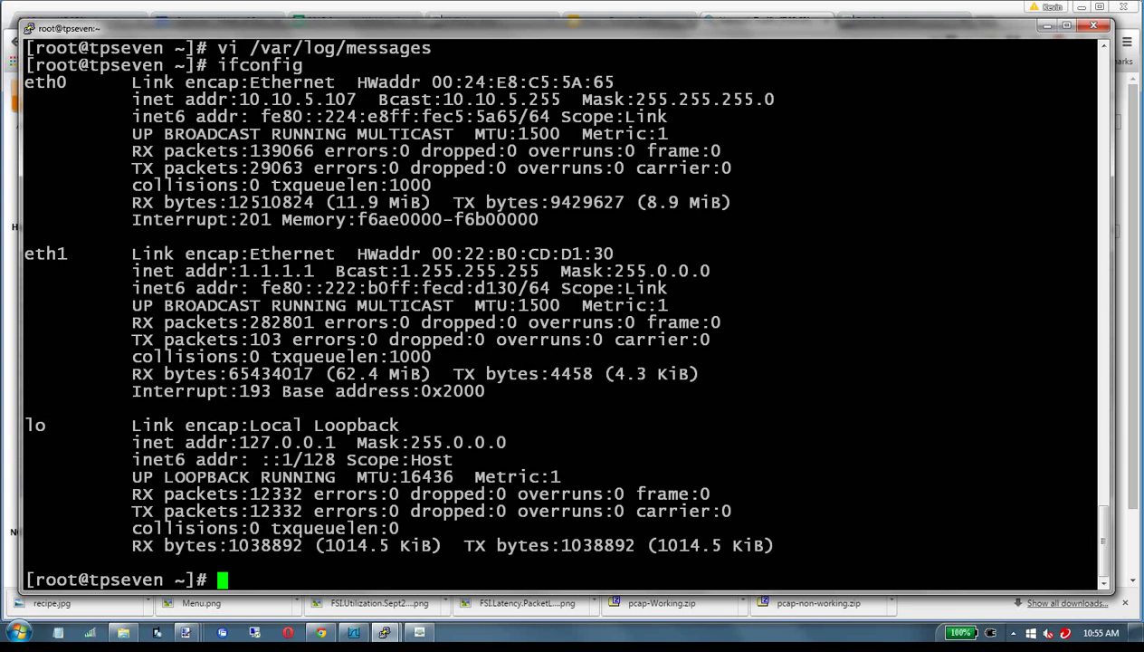
pyautogui.write('ifconfig')
pyautogui.press('Return')
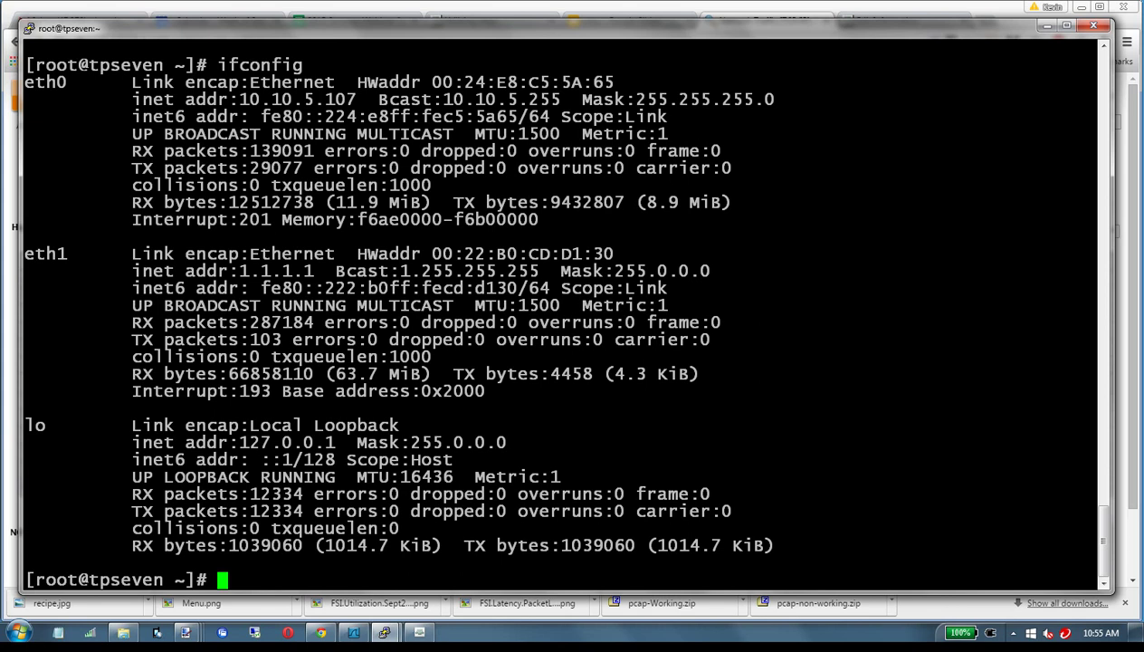
# List the ntop processes with ps -ef | grep ntop
pyautogui.write('ps -ef ')
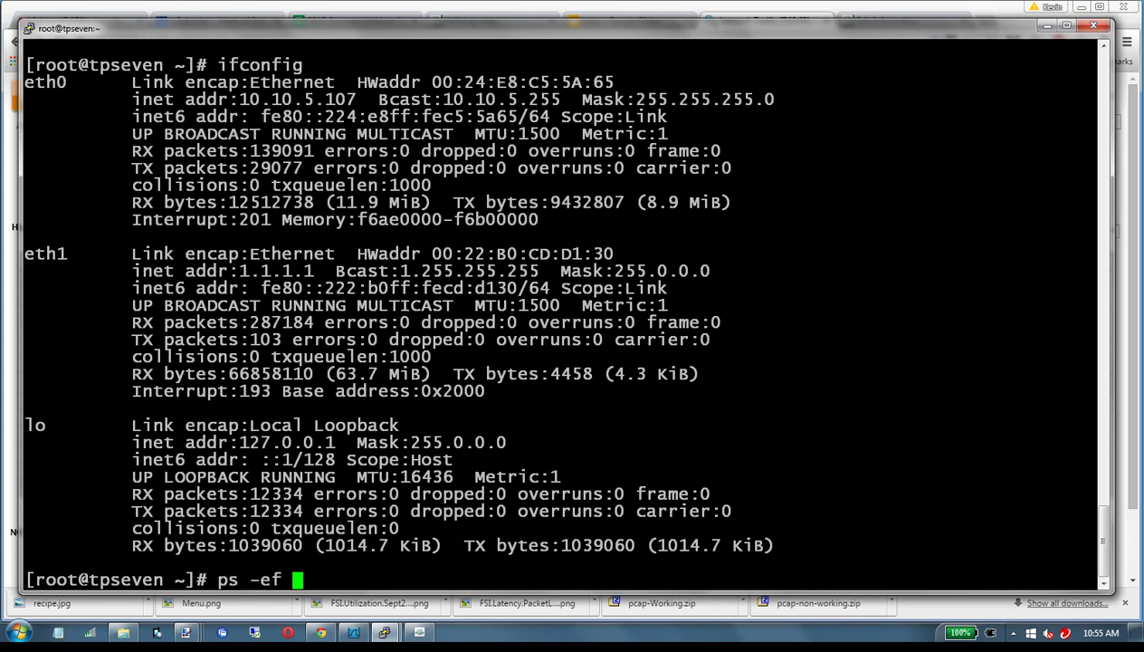
pyautogui.write('| grep ntop')
pyautogui.press('Return')
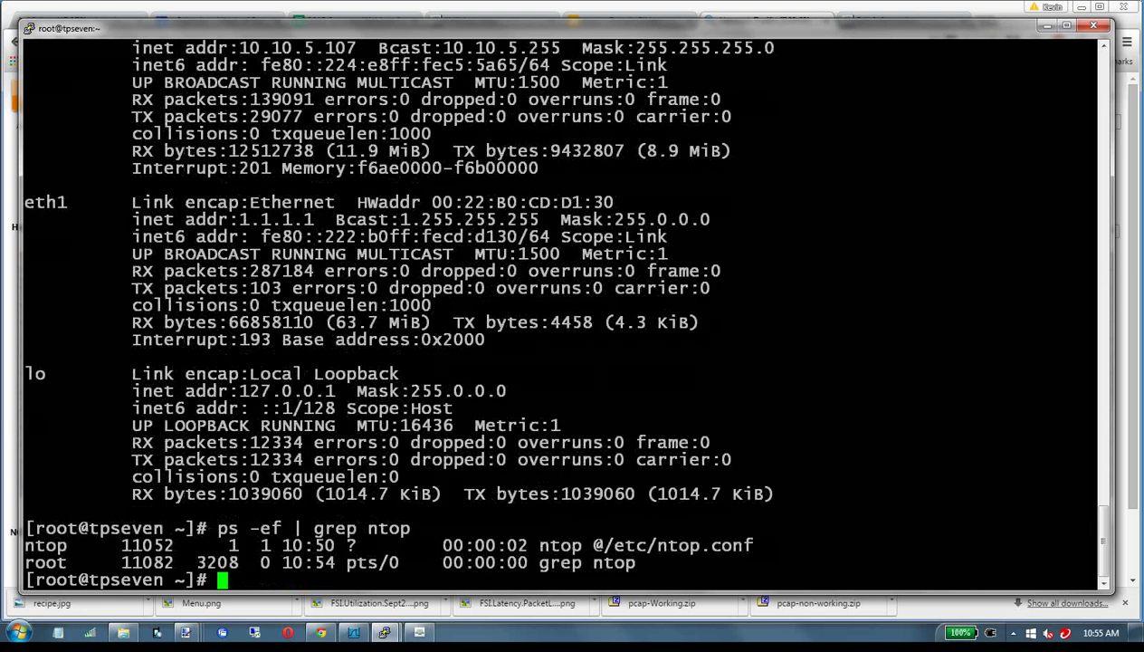
# Stop the ntop daemon with killall ntop and recheck the process list with ps -ef | grep ntop
pyautogui.write('killal')
pyautogui.press('BackSpace')
pyautogui.press('BackSpace')
pyautogui.write('al')
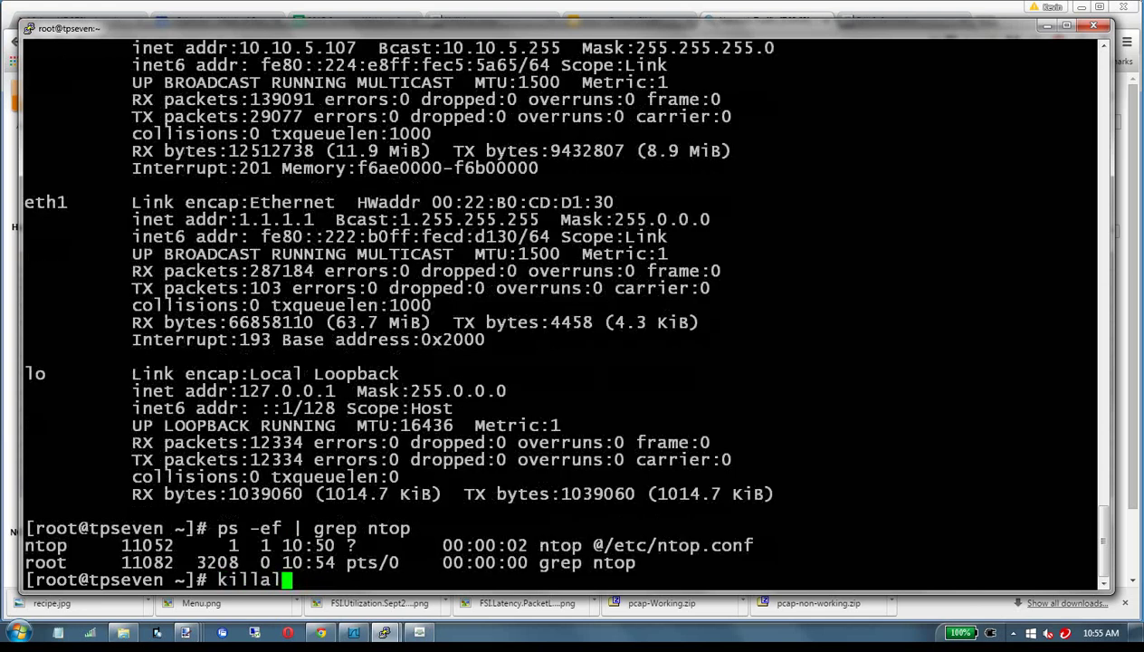
pyautogui.write('l ntop')
pyautogui.press('Return')
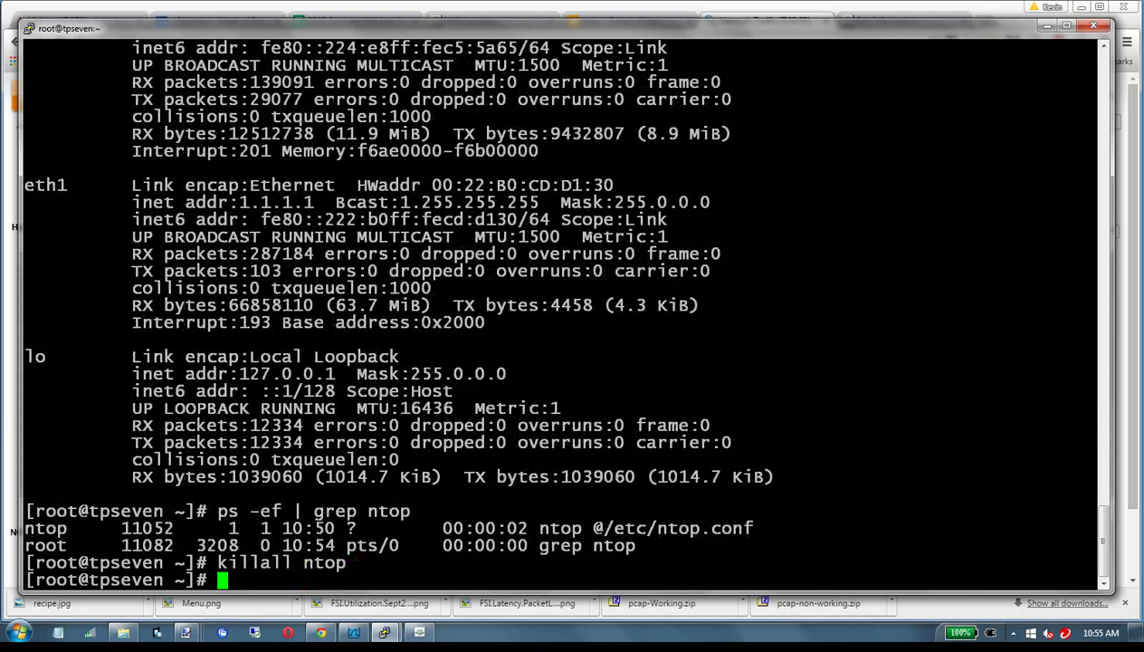
pyautogui.press('Up')
pyautogui.press('Up')
pyautogui.press('Return')
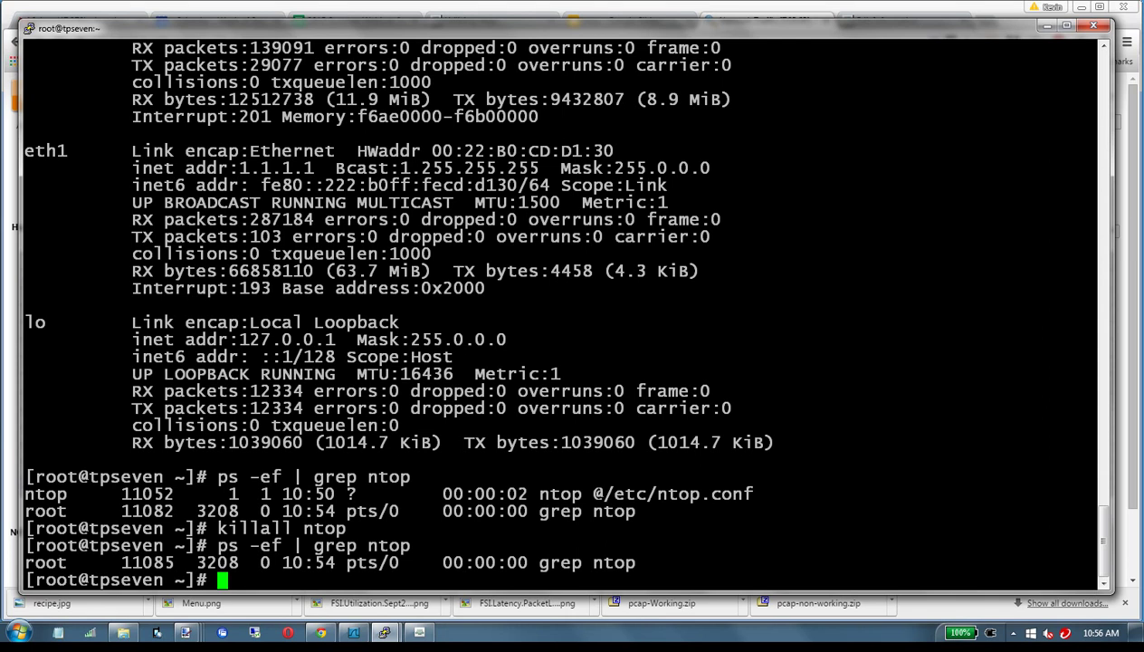
# Display the kernel messages with dmesg, highlight the sdb device name, and leave the command line empty
pyautogui.write('dmesg')
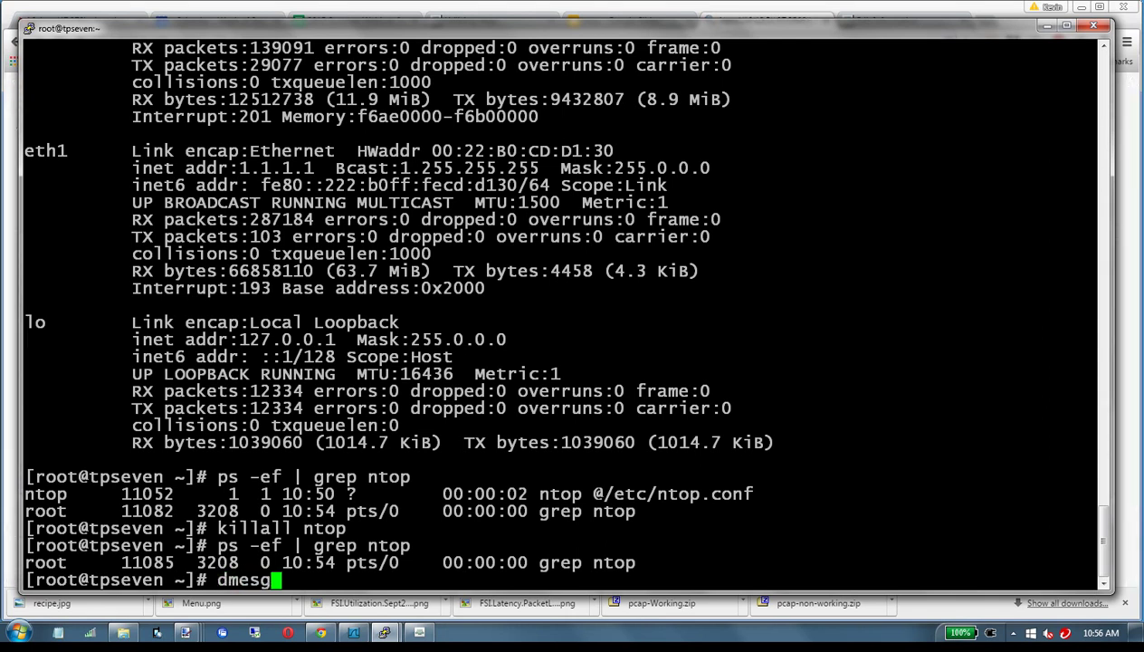
pyautogui.press('Return')
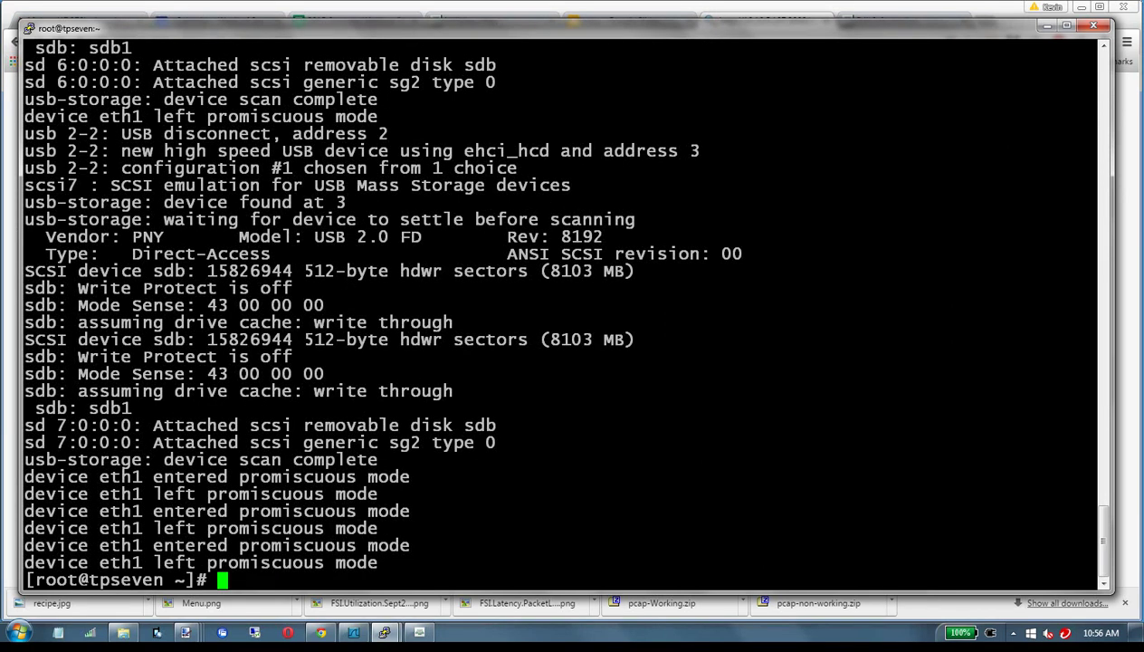
pyautogui.press('Up')
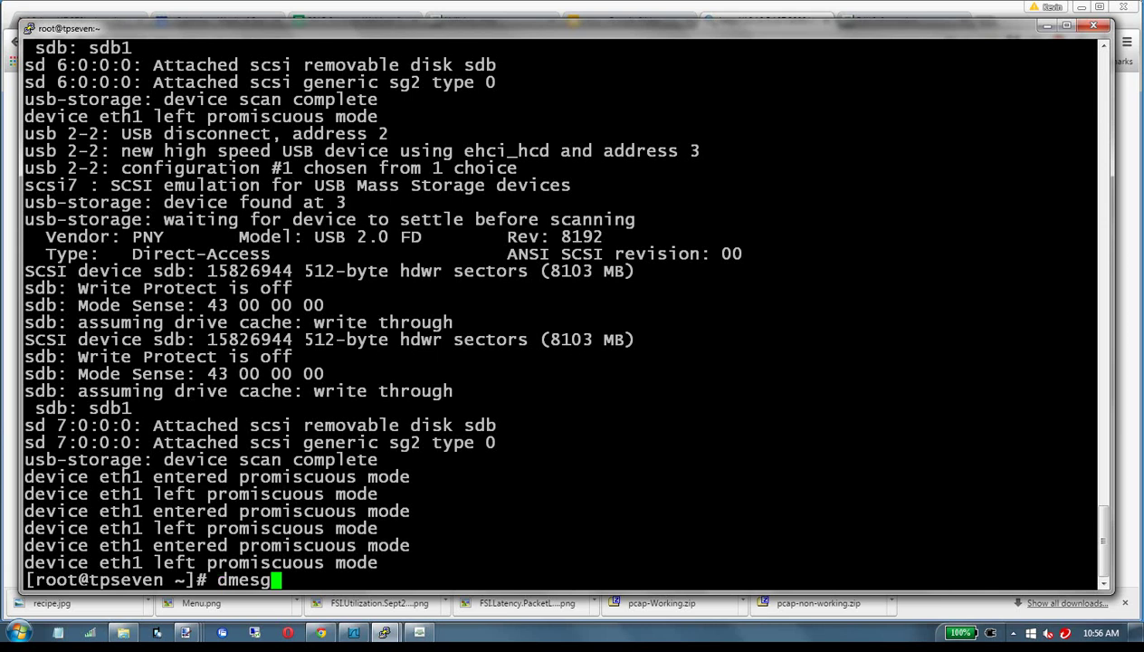
pyautogui.moveTo(67, 391); pyautogui.dragTo(24, 390)
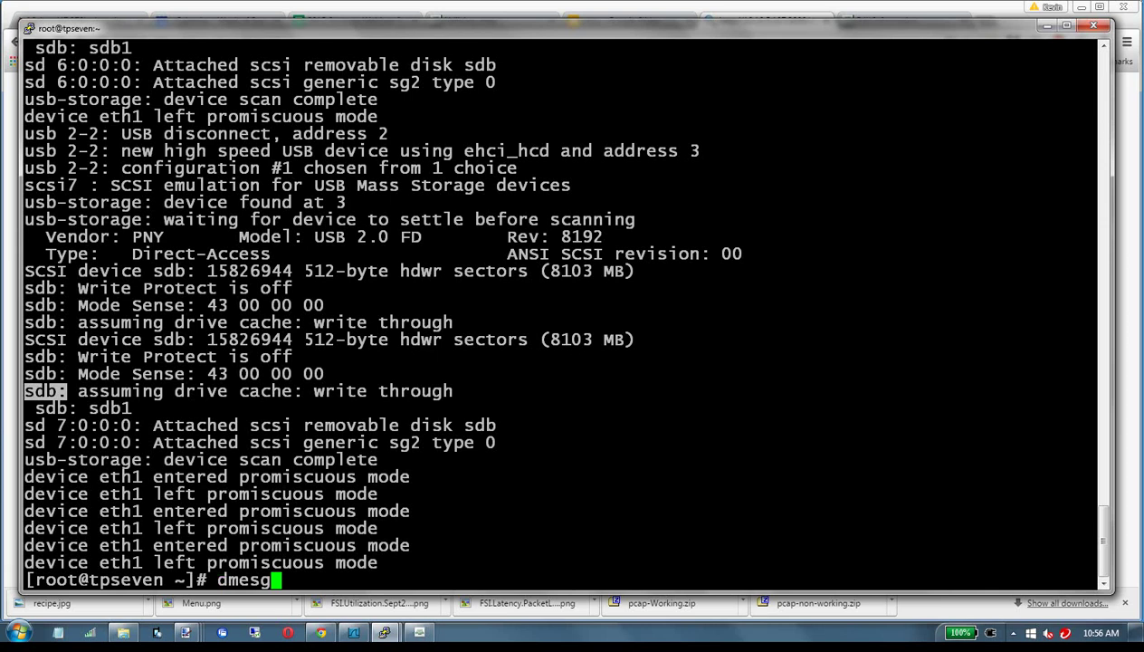
pyautogui.press('BackSpace')
pyautogui.press('BackSpace')
pyautogui.press('BackSpace')
pyautogui.press('BackSpace')
pyautogui.press('BackSpace')
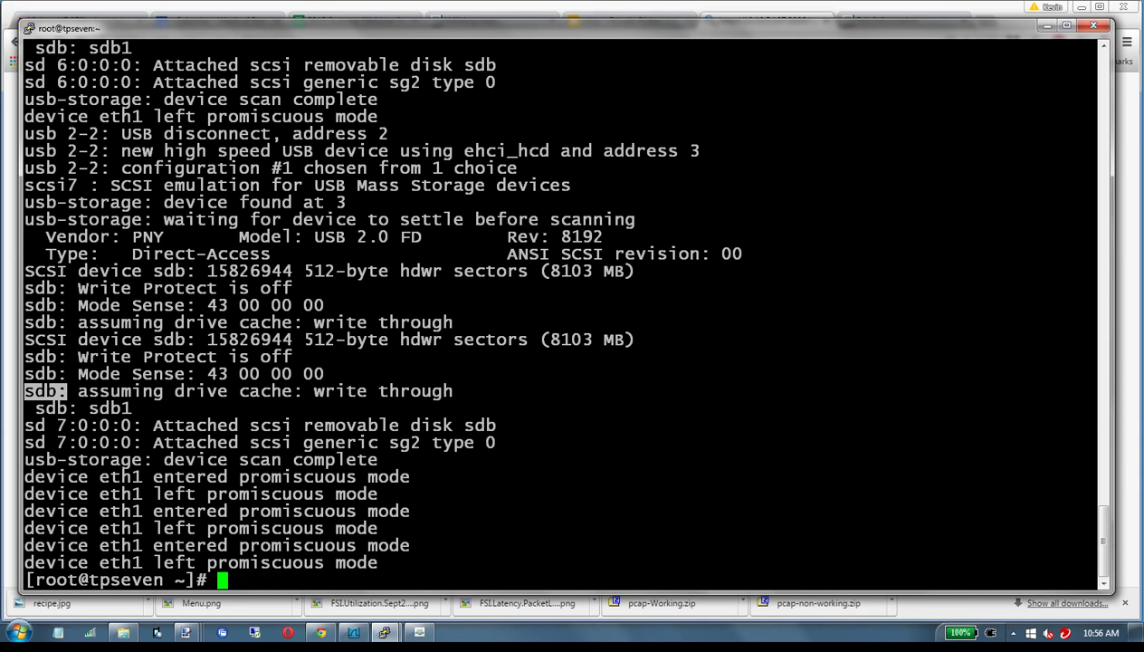
# Try to mount the USB partition /dev/sdb1 on the usb/ directory
pyautogui.write('mount')
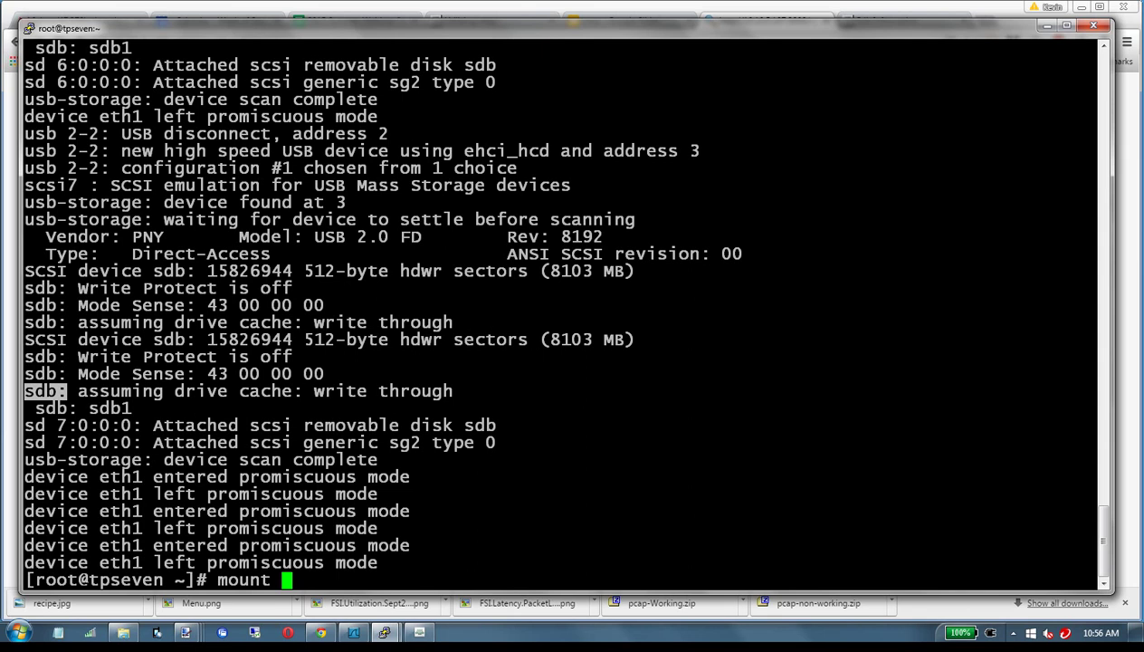
pyautogui.write('/dev/sdb1')
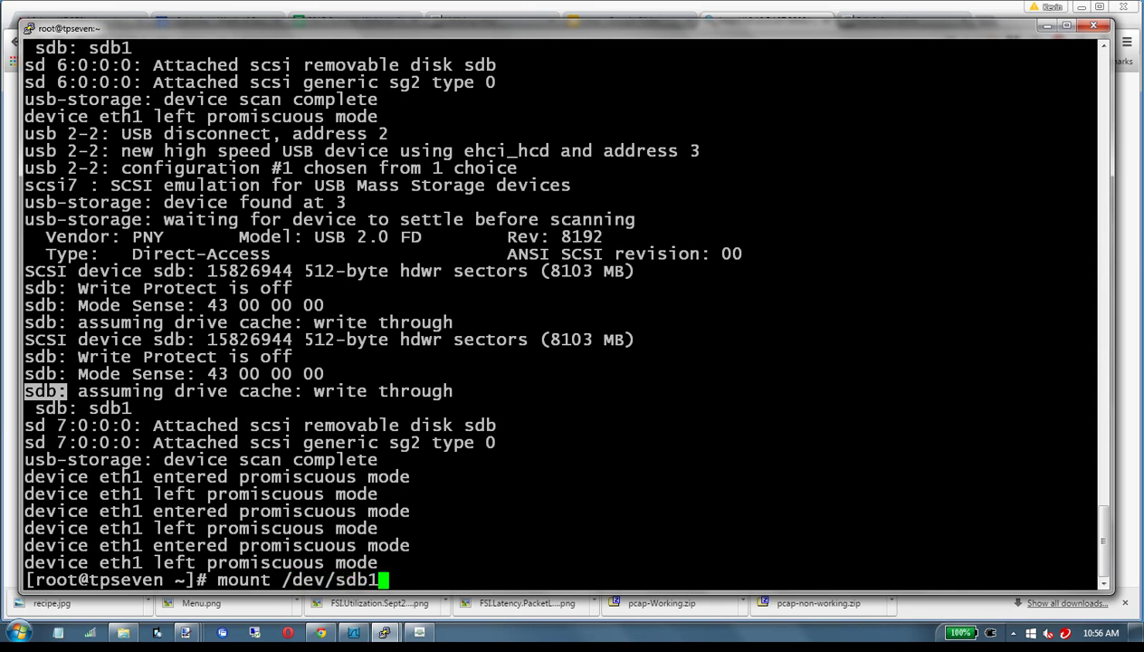
pyautogui.write(' usb/')
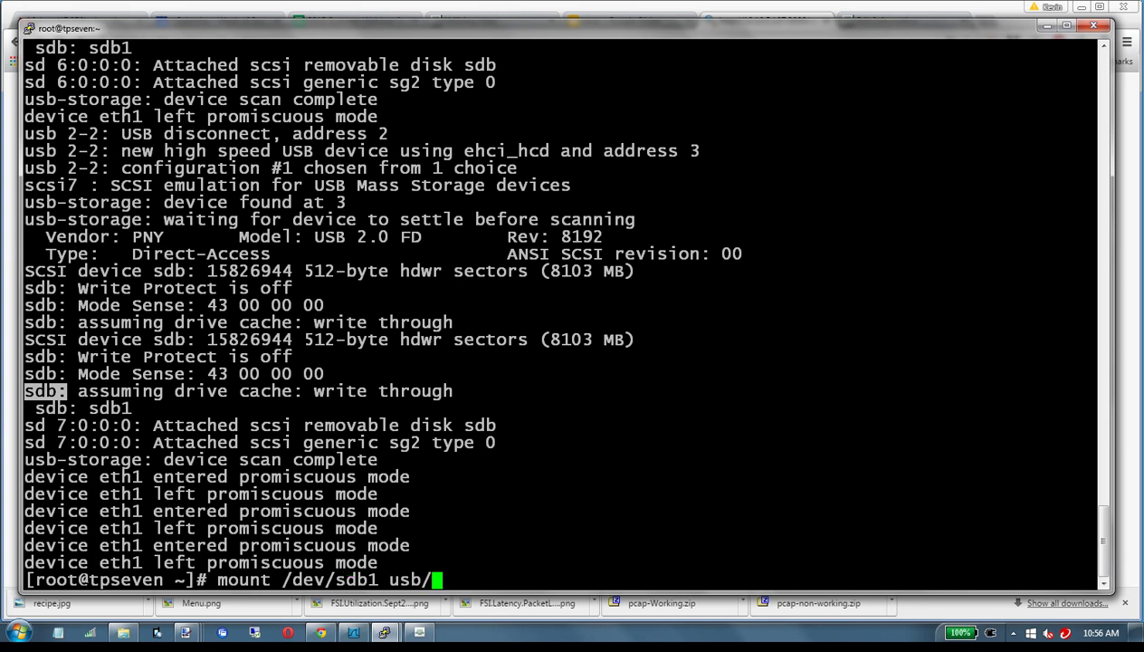
pyautogui.press('Return')
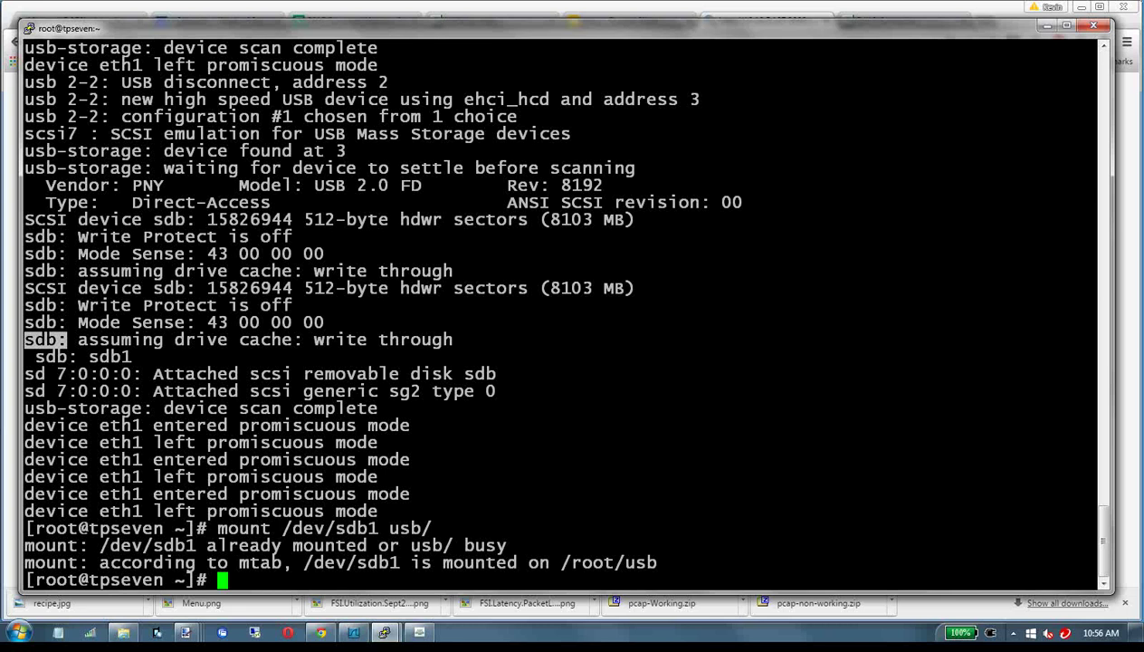
# List the contents of the usb directory and highlight the test.pcap file name
pyautogui.write('ls usb')
pyautogui.press('Return')
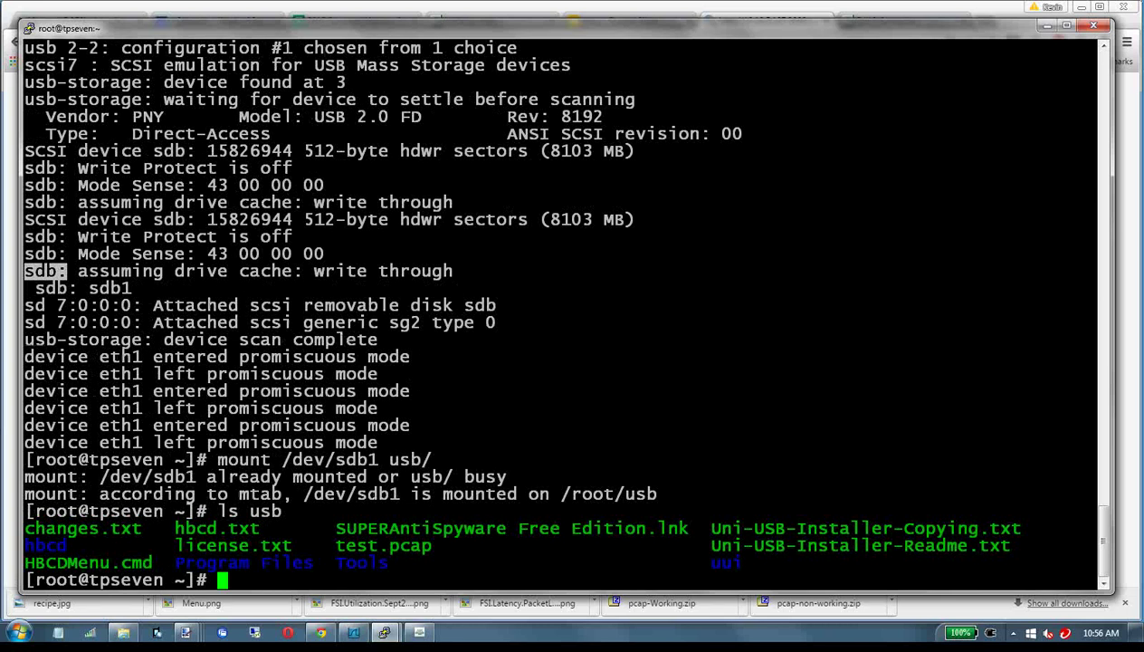
pyautogui.moveTo(441, 545); pyautogui.dragTo(336, 545)
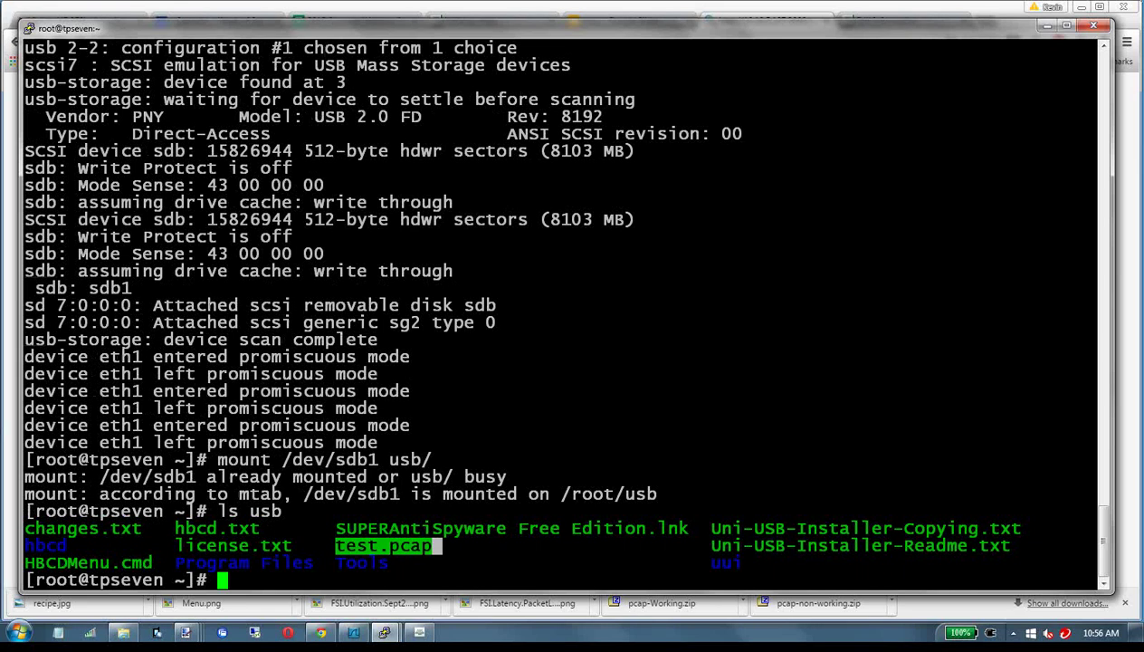
pyautogui.click(335, 545)
# Copy usb/test.pcap into the current directory with cp
pyautogui.write('cp')
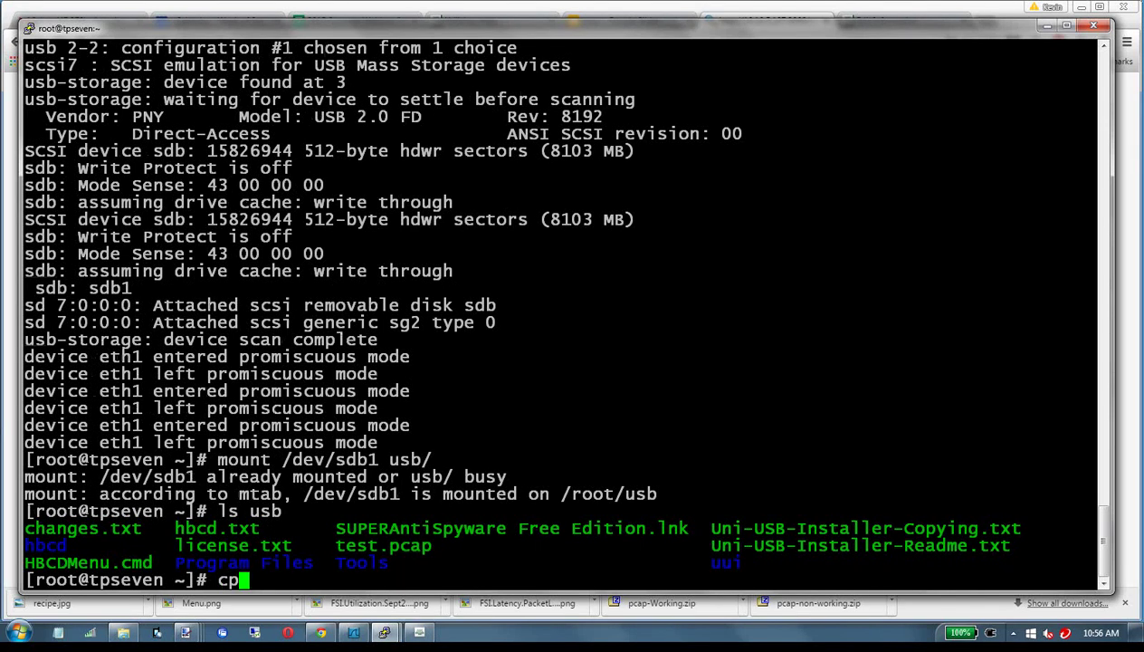
pyautogui.write(' usb/test.pcap ')
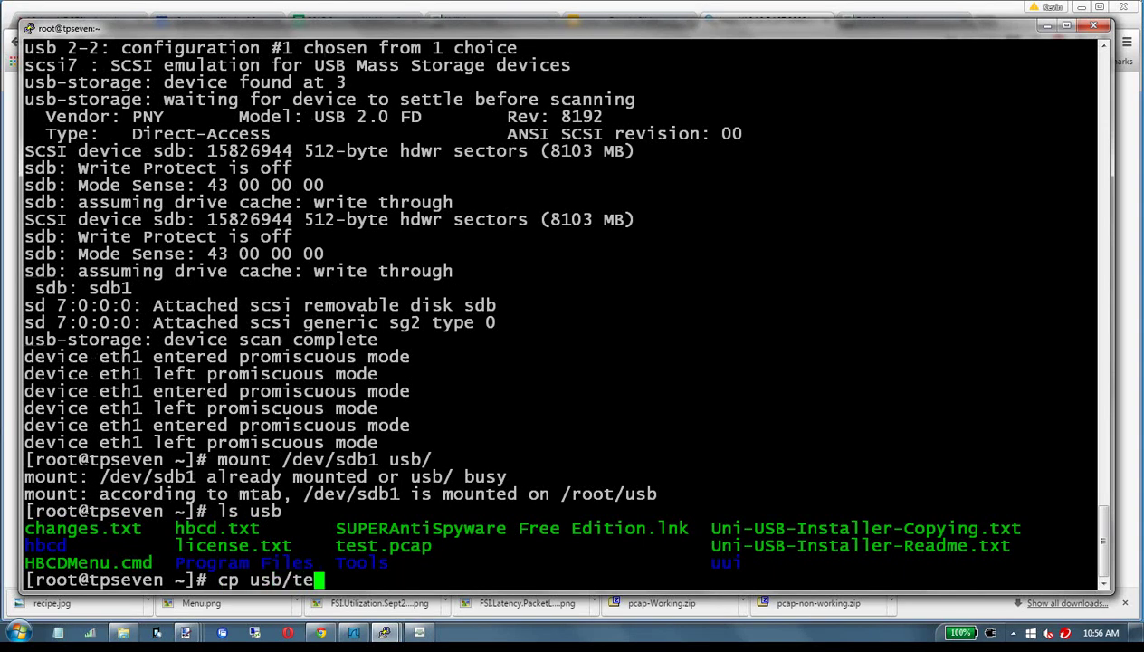
pyautogui.write('.')
pyautogui.press('Return')
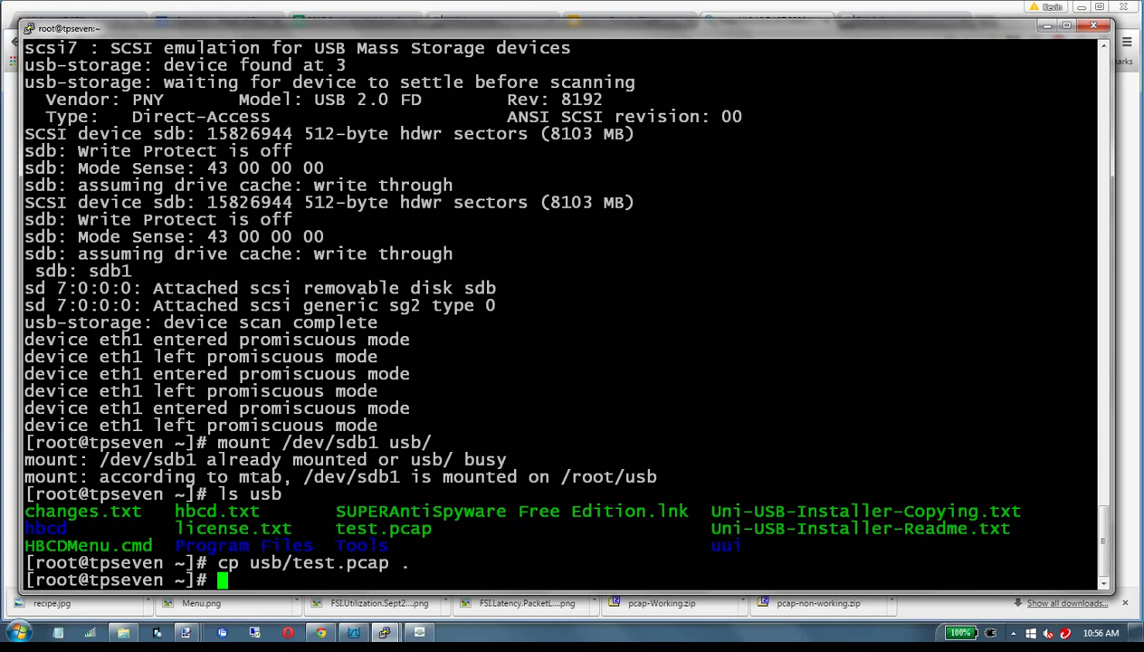
# Check for ntop processes with ps -ef | grep ntop, and launch ntop on the capture file using ntop -f test.pcap
pyautogui.write('ps -ef | grep ntop')
pyautogui.press('Return')
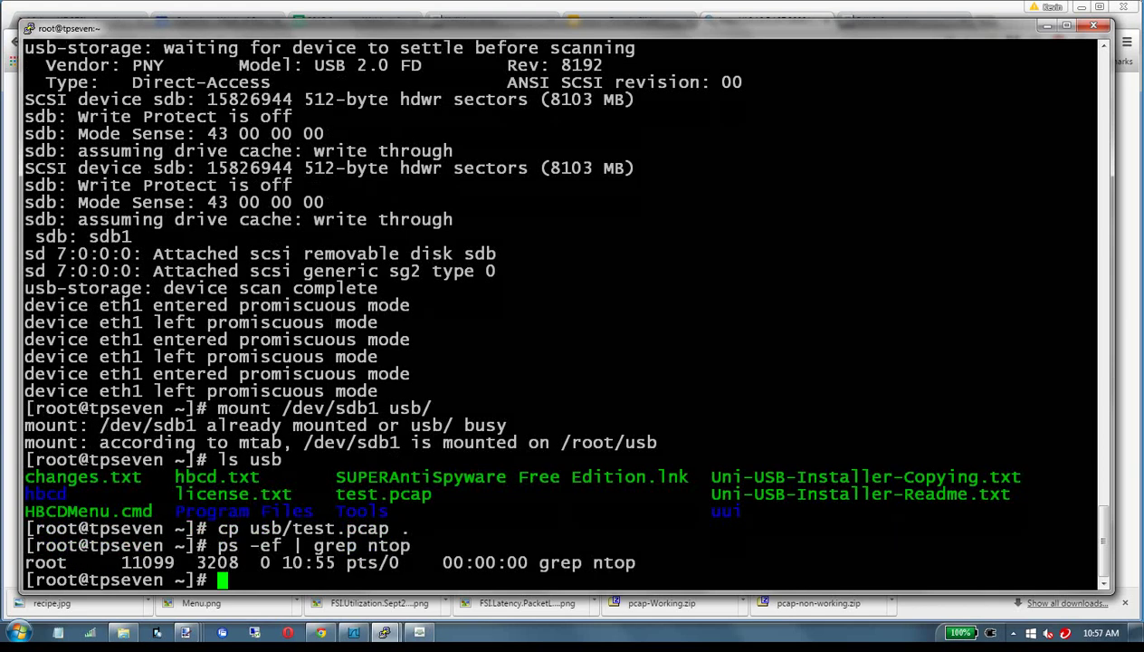
pyautogui.write('ntop -f')
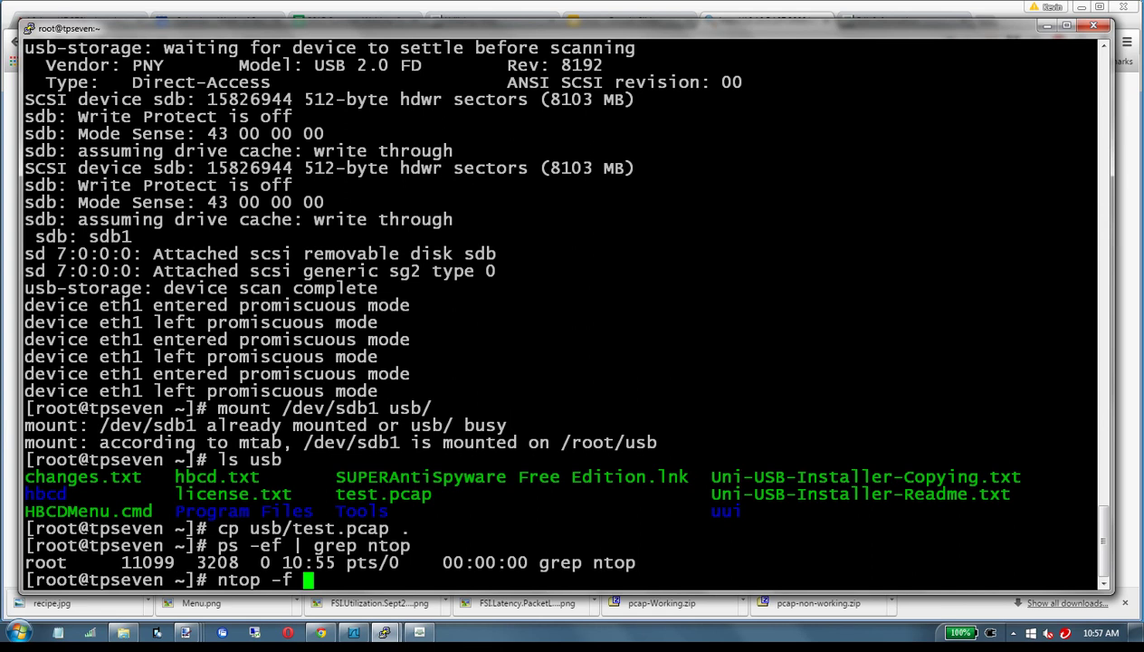
pyautogui.write('test.pcap')
pyautogui.press('Return')
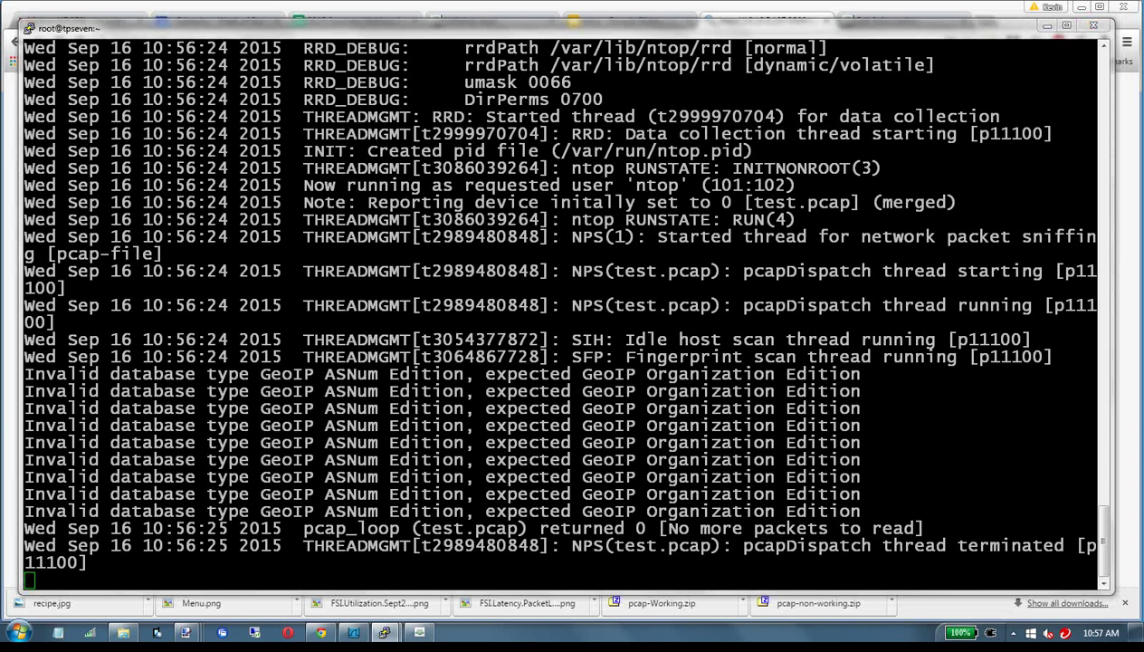
# Switch to the Chrome browser and load the ntop web interface at 10.10.5.107:3000
pyautogui.hotkey('alt', 'Tab')
pyautogui.press('BackSpace')
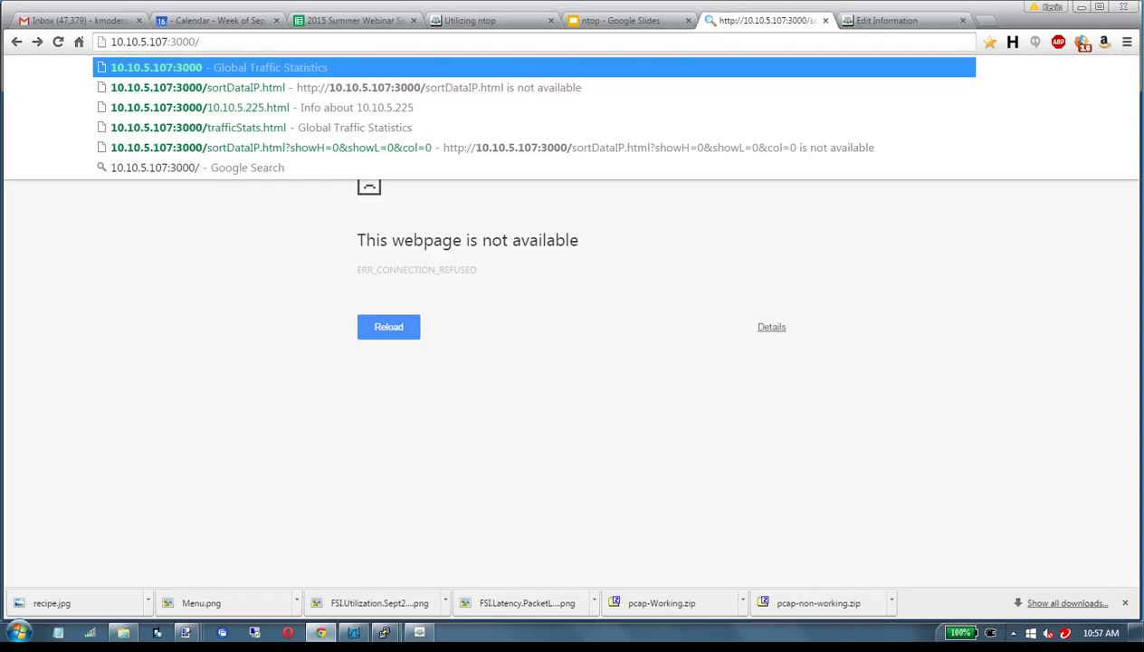
pyautogui.press('Return')
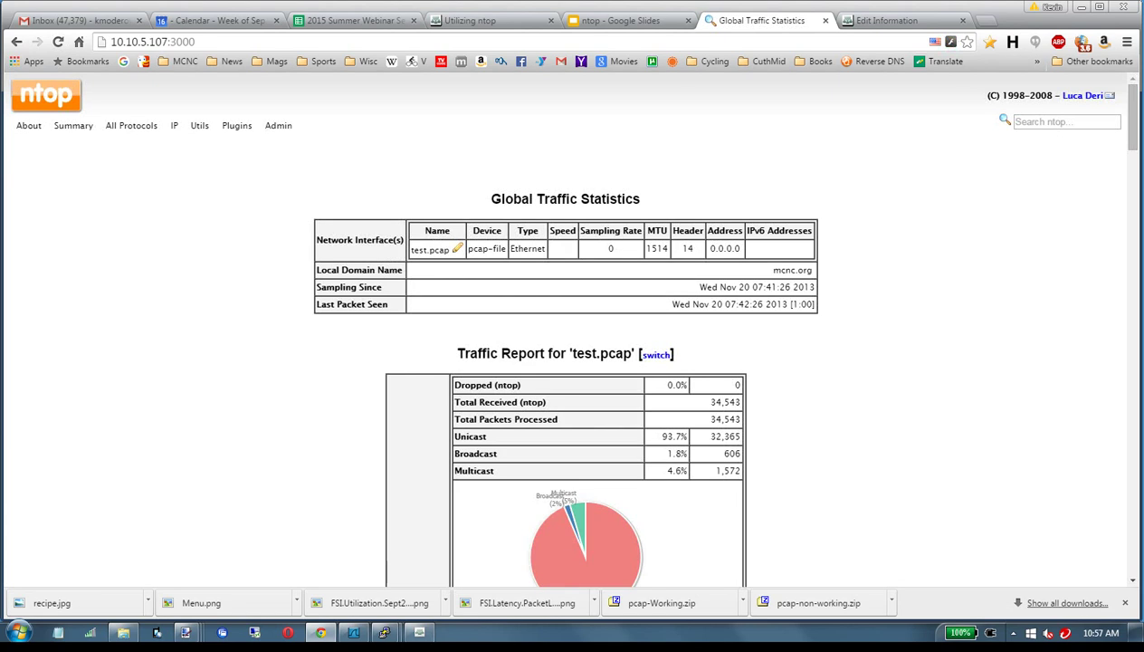
# Open the TCP/IP network traffic table for all hosts and examine each host's data volume and protocol columns
pyautogui.moveTo(174, 126)
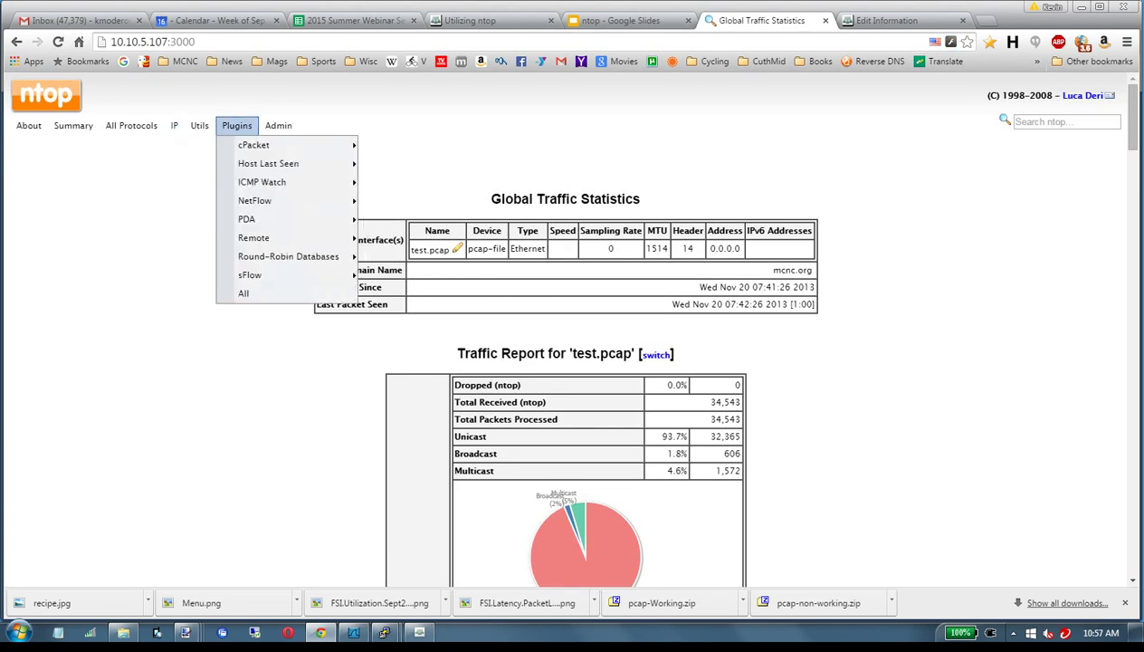
pyautogui.moveTo(218, 144)
pyautogui.click(312, 145)
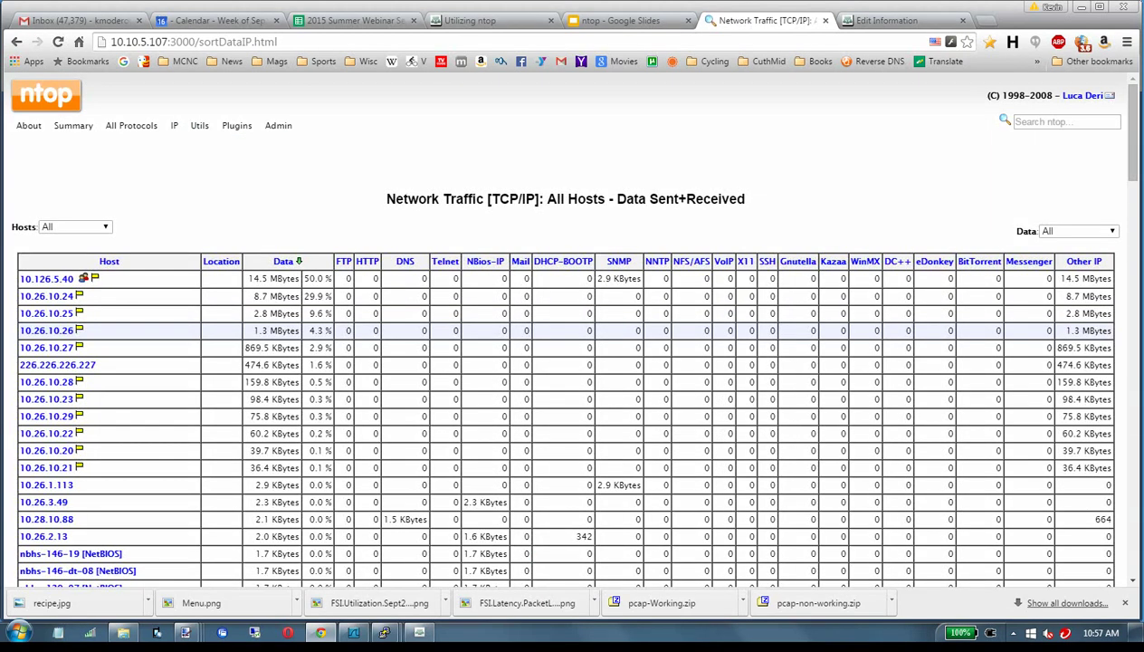
pyautogui.scroll(-5, 579, 328)
pyautogui.scroll(4, 580, 328)
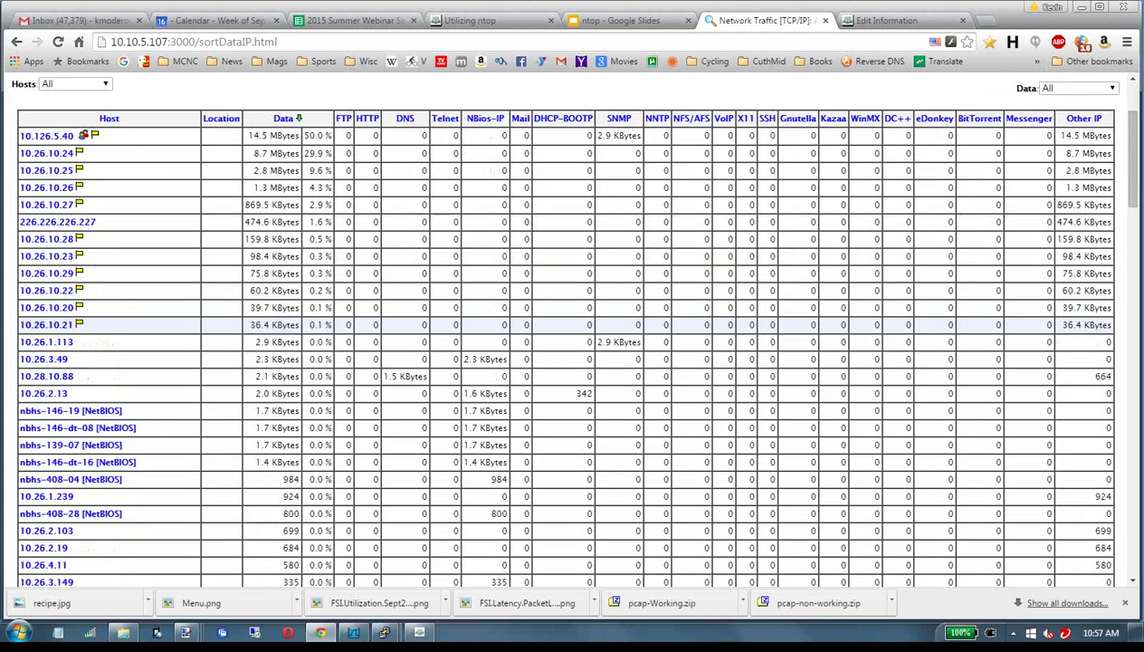
pyautogui.scroll(2, 579, 328)
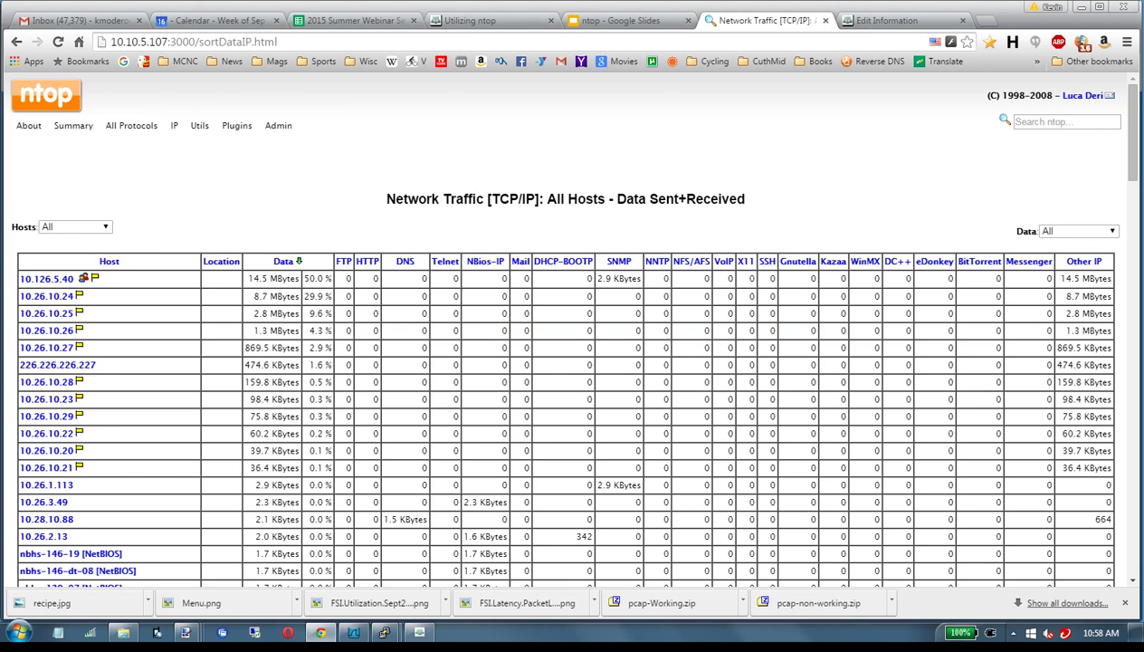
pyautogui.scroll(-2, 45, 223)
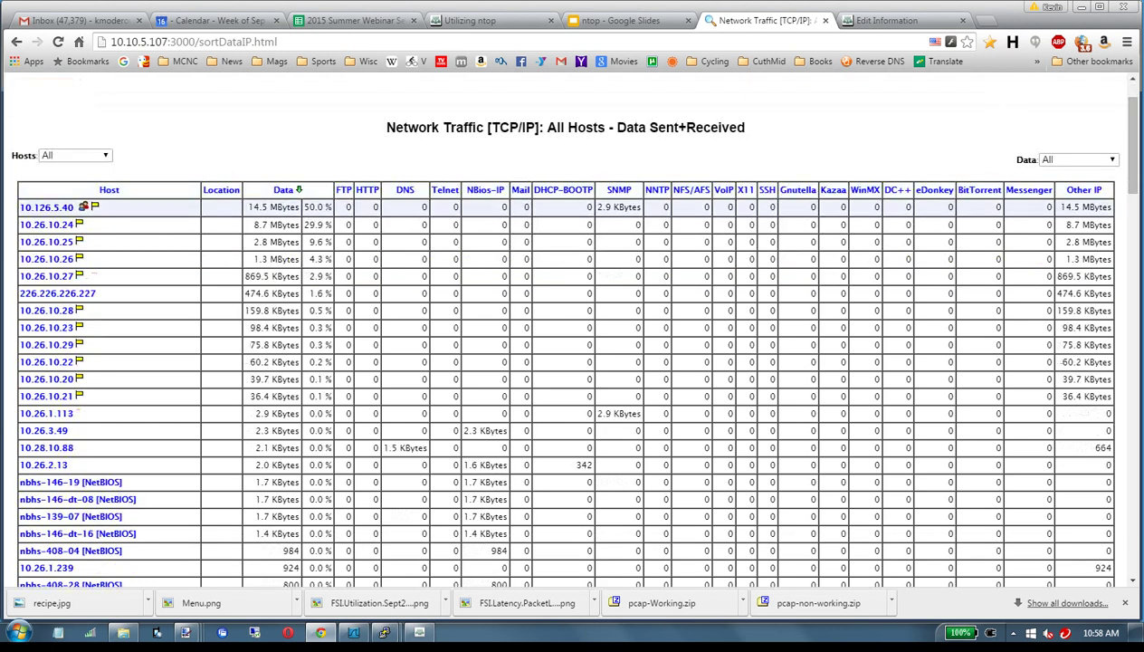
# Open the details of host 10.26.10.24 and examine its hourly traffic, packet statistics and protocol distribution
pyautogui.click(45, 223)
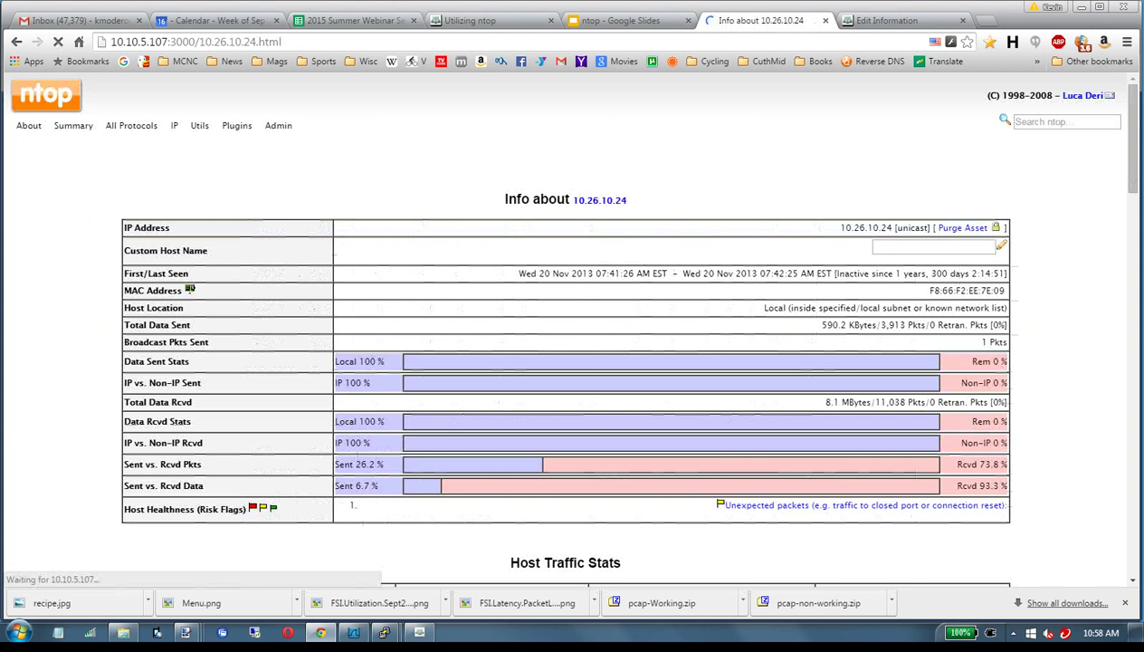
pyautogui.scroll(-8, 572, 326)
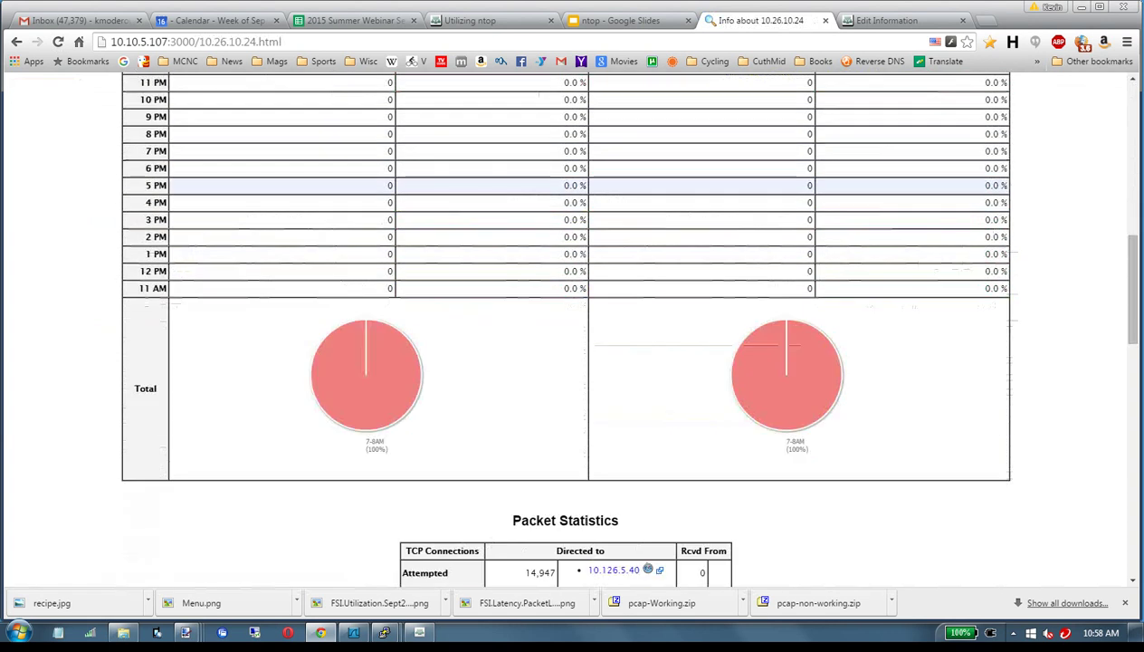
pyautogui.scroll(-5, 572, 326)
pyautogui.scroll(-1, 572, 326)
pyautogui.scroll(3, 572, 326)
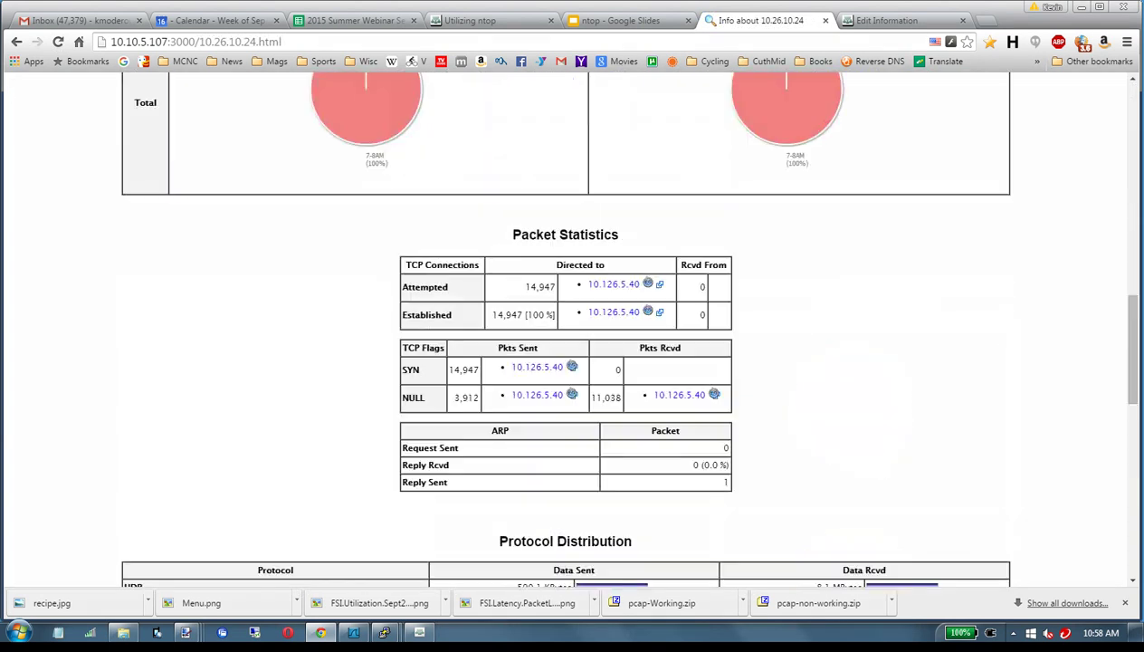
pyautogui.press('Home')
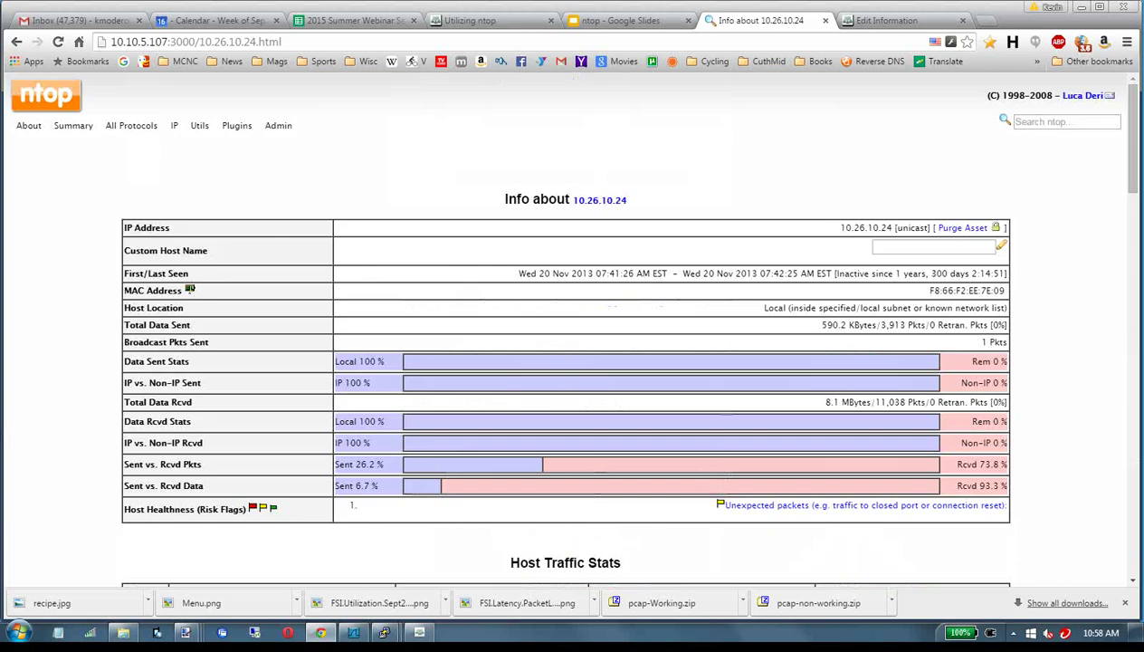
# View the global traffic statistics for test.pcap and the summary host information table
pyautogui.moveTo(71, 125)
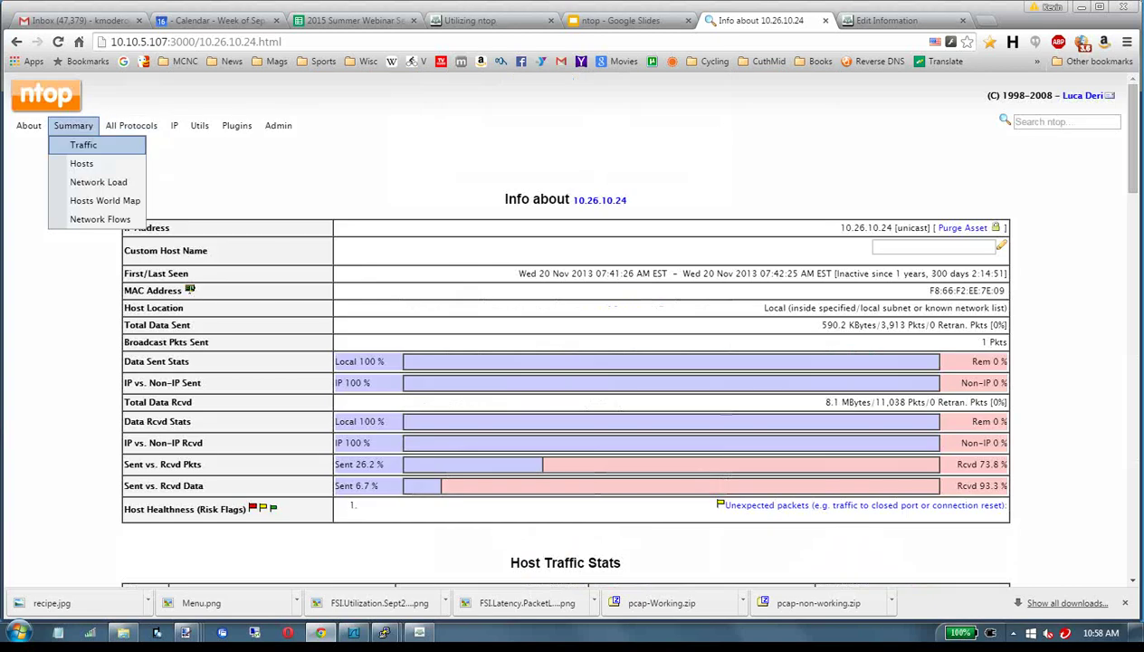
pyautogui.click(80, 146)
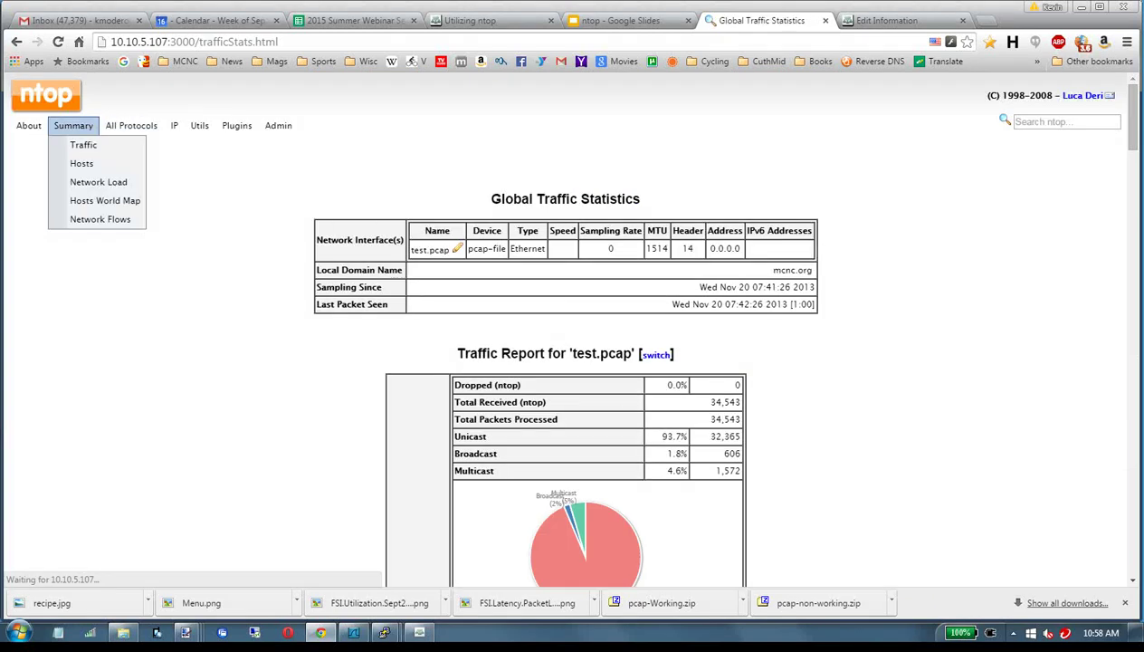
pyautogui.click(81, 163)
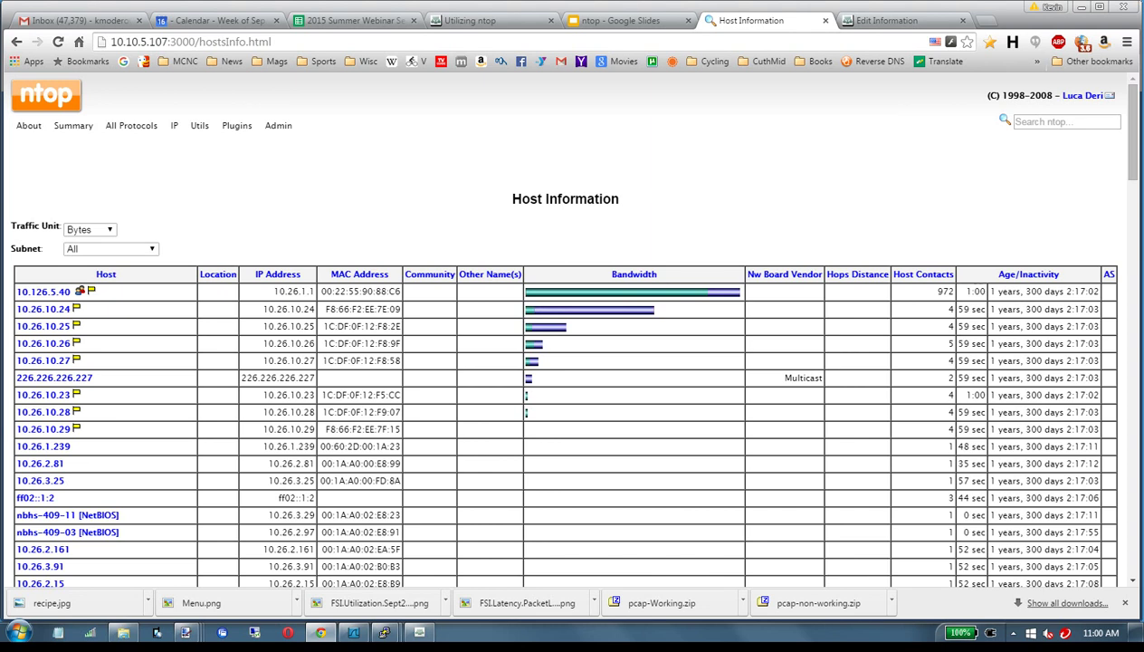
# Switch to the ntop presentation in Google Slides
pyautogui.hotkey('ctrl', 'shift', 'Tab')
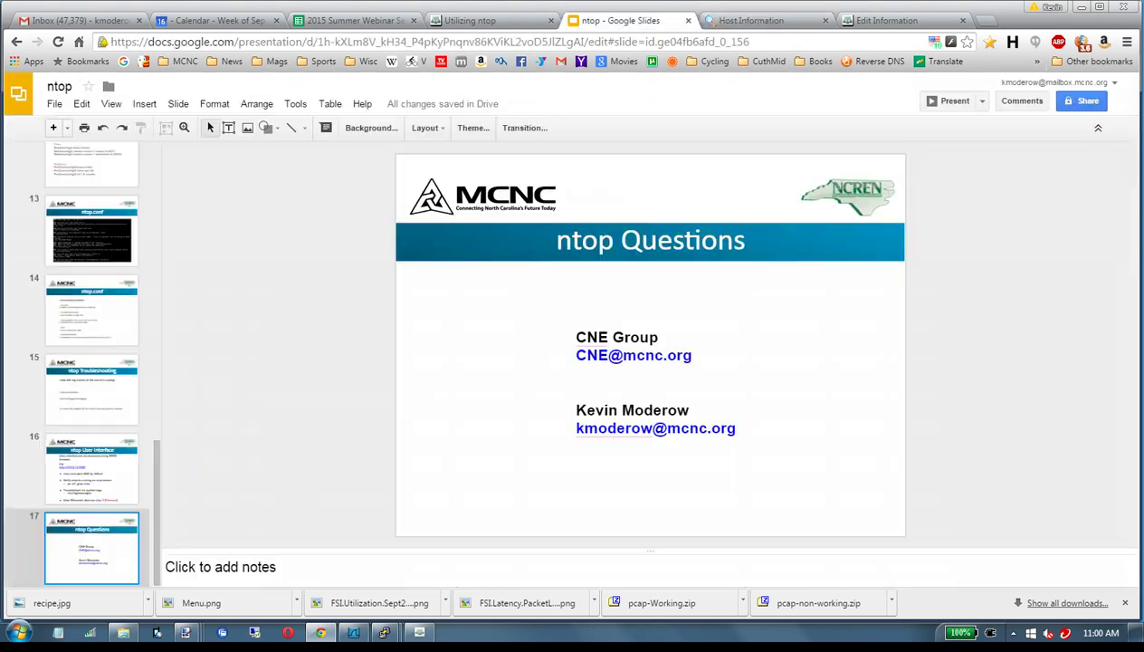